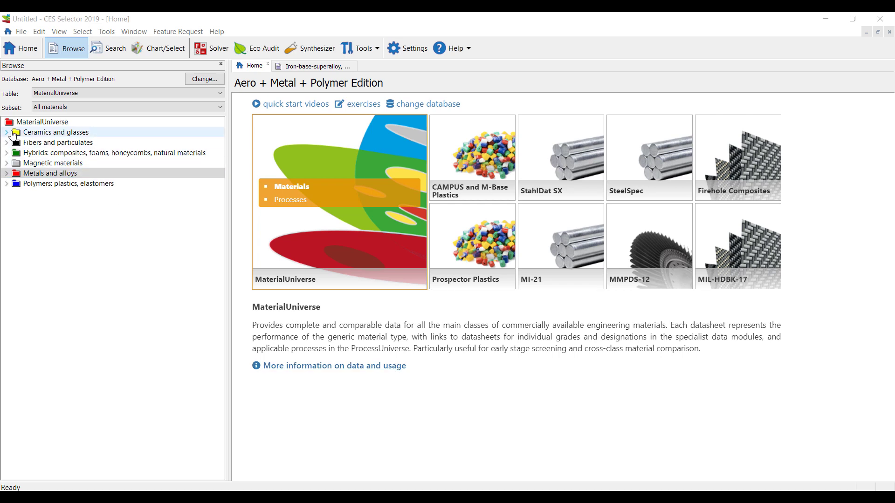
Keep MaterialUniverse as the table and expand Ceramics and glasses, Polymers, Plastics and Thermoplastics
{"action": "left_click", "coordinate": [94, 93]}
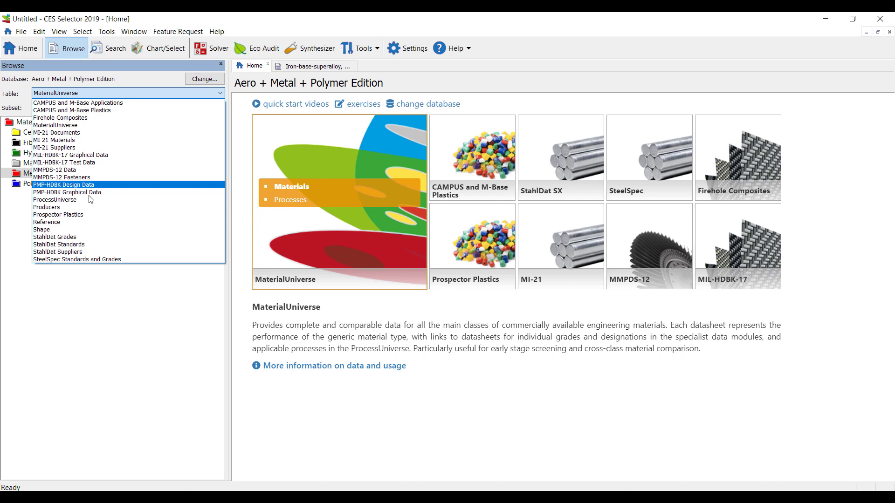
{"action": "left_click", "coordinate": [154, 284]}
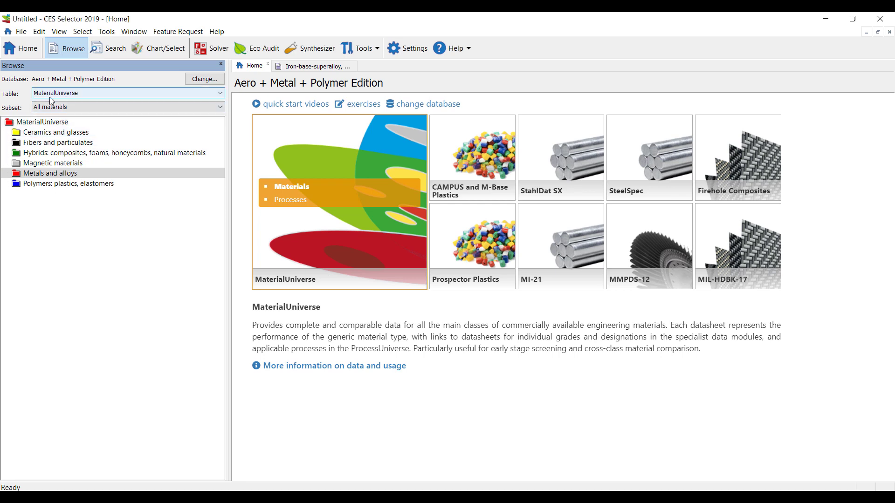
{"action": "left_click", "coordinate": [6, 132]}
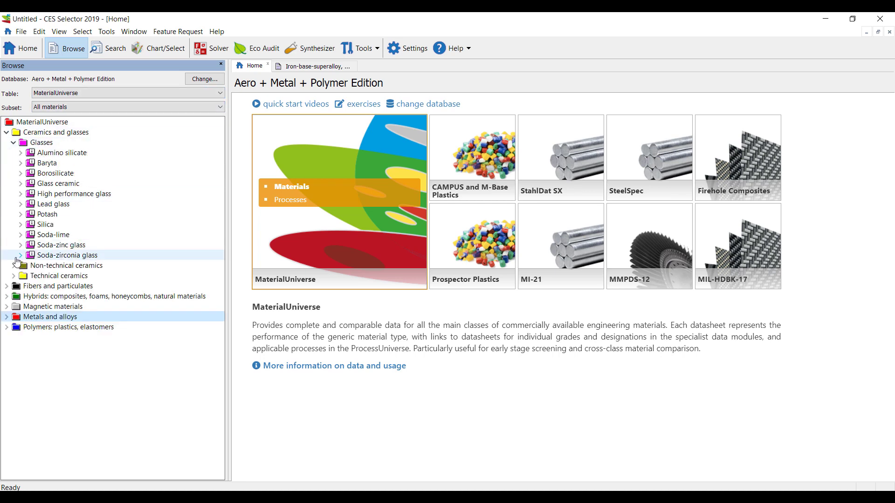
{"action": "left_click", "coordinate": [7, 328]}
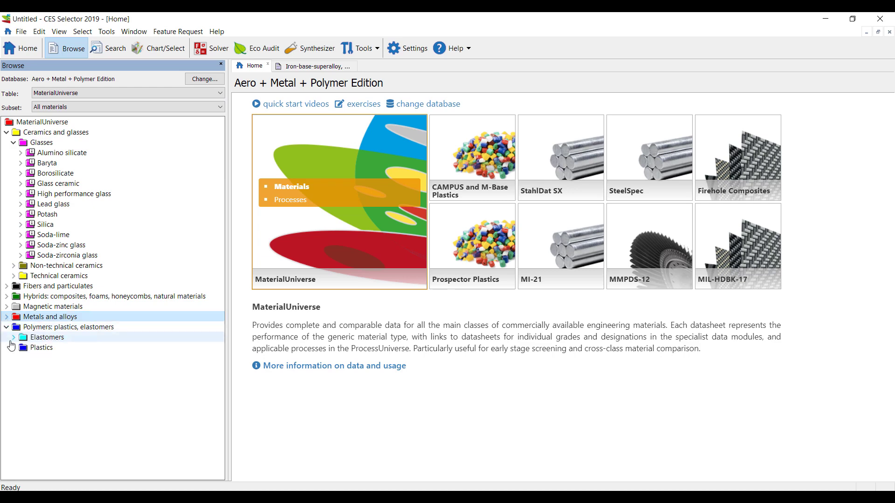
{"action": "left_click", "coordinate": [14, 347]}
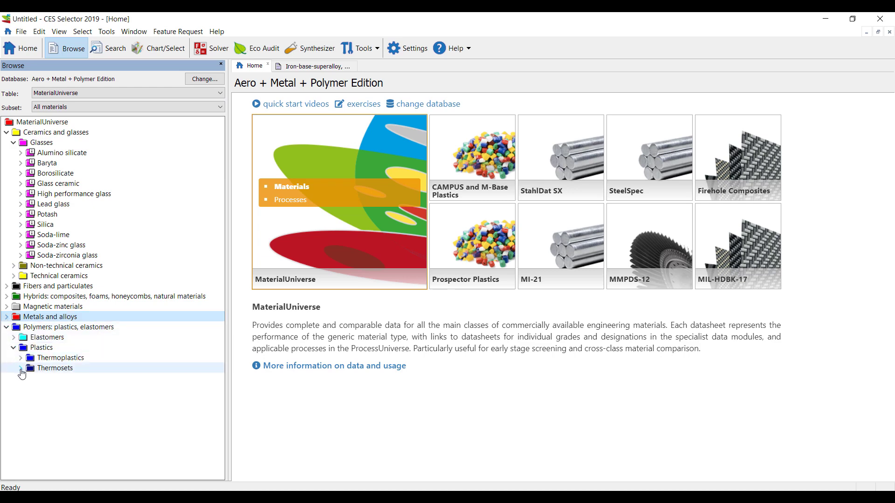
{"action": "left_click", "coordinate": [21, 368]}
{"action": "left_click", "coordinate": [21, 358]}
{"action": "left_click", "coordinate": [21, 348]}
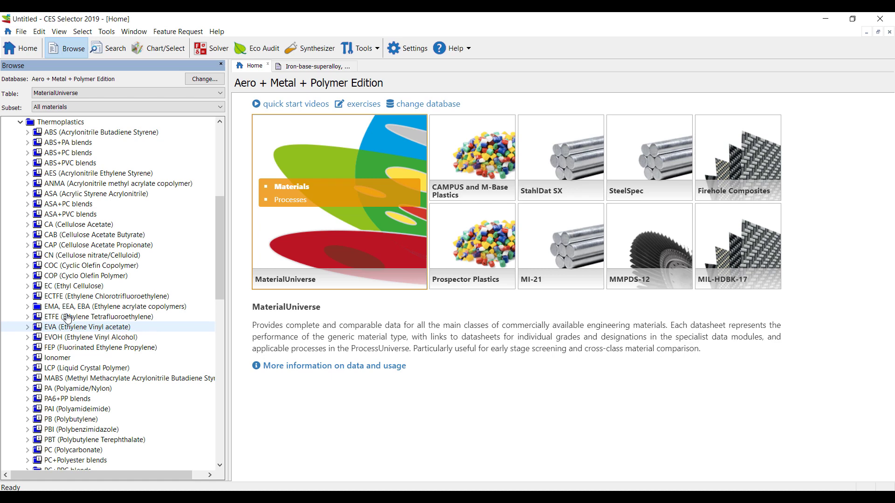
{"action": "scroll", "coordinate": [72, 317], "scroll_direction": "up", "scroll_amount": 8}
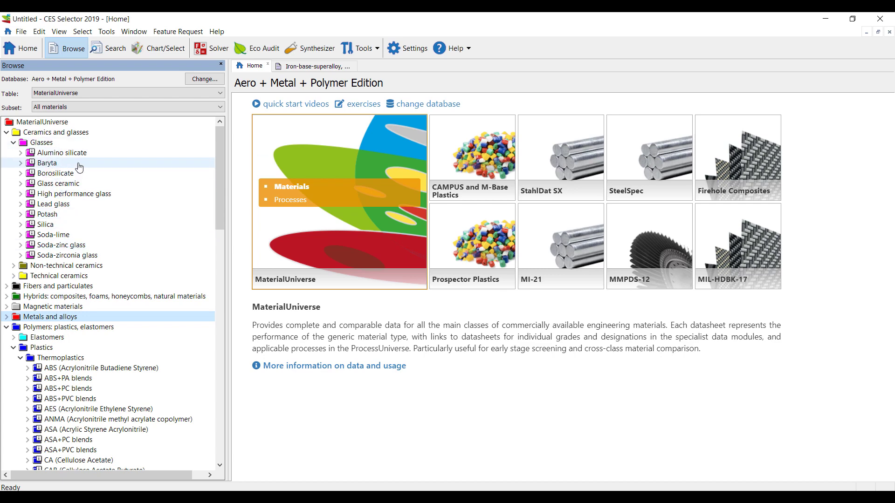
Open the Borosilicate - 7040 datasheet from the Borosilicate entry
{"action": "double_click", "coordinate": [82, 173]}
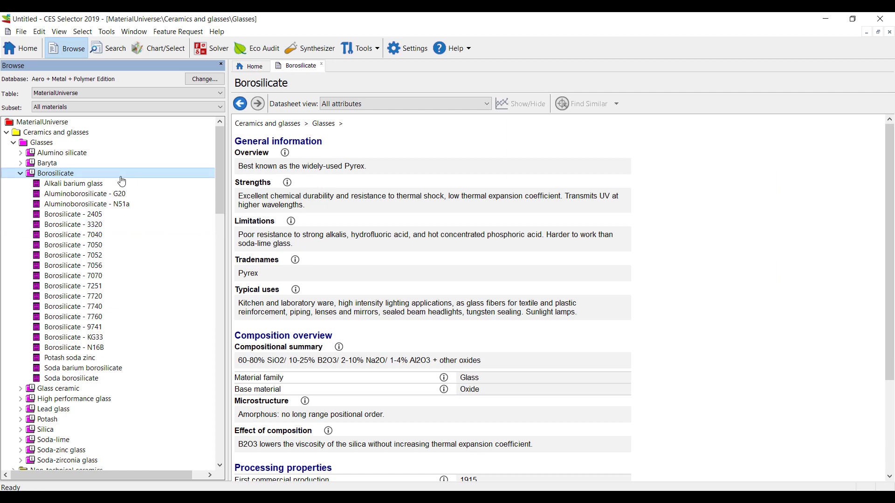
{"action": "scroll", "coordinate": [363, 198], "scroll_direction": "down", "scroll_amount": 5}
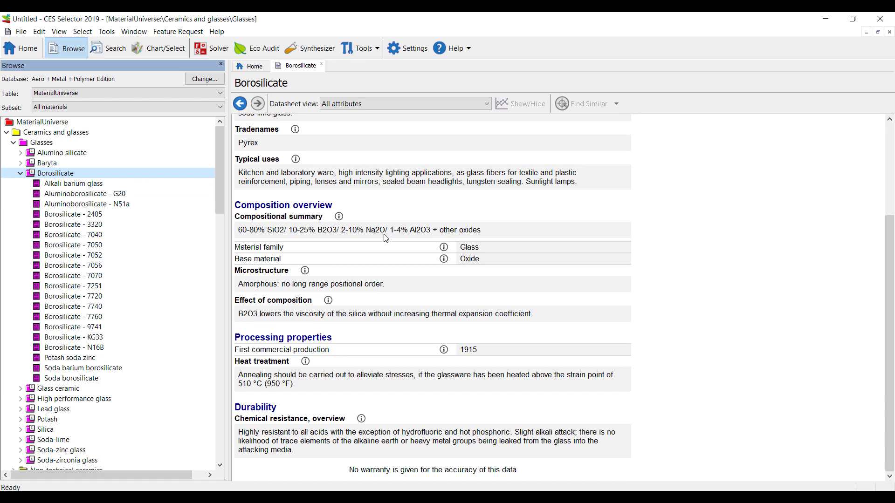
{"action": "left_click", "coordinate": [71, 234]}
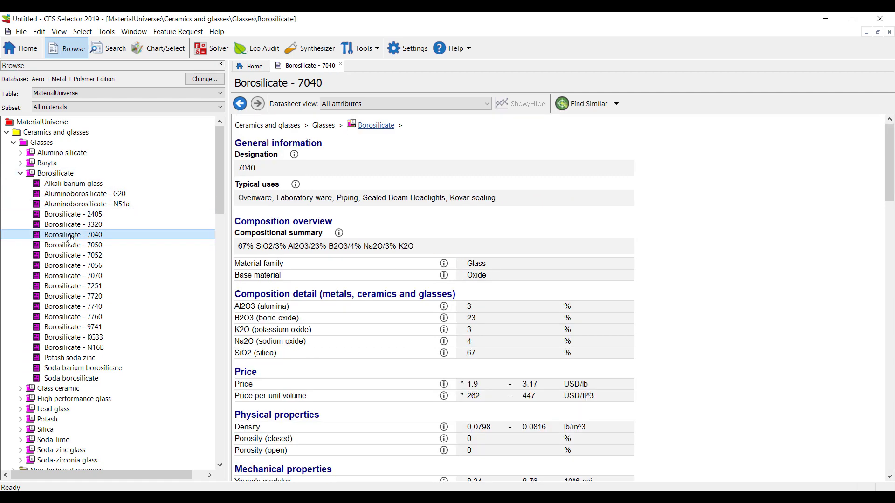
Scroll through the datasheet's 67% SiO2 composition, price, durability and recycling data
{"action": "scroll", "coordinate": [385, 257], "scroll_direction": "down", "scroll_amount": 1}
{"action": "scroll", "coordinate": [385, 258], "scroll_direction": "down", "scroll_amount": 1}
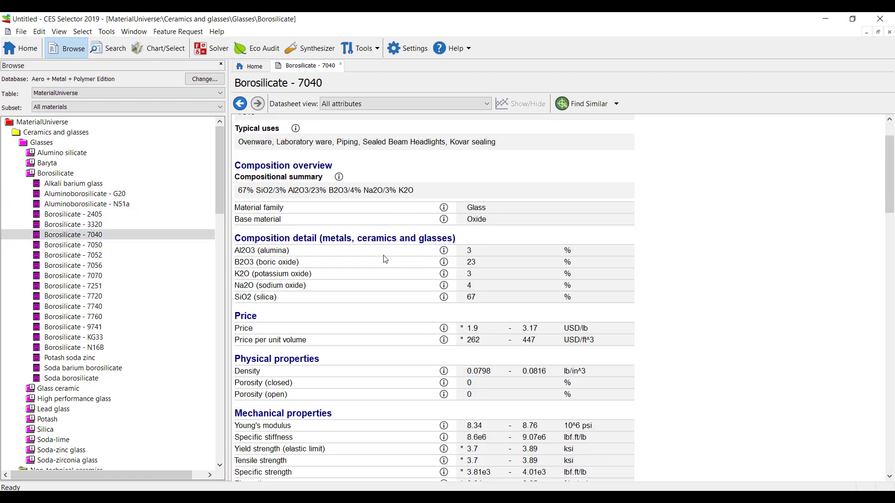
{"action": "scroll", "coordinate": [394, 260], "scroll_direction": "down", "scroll_amount": 2}
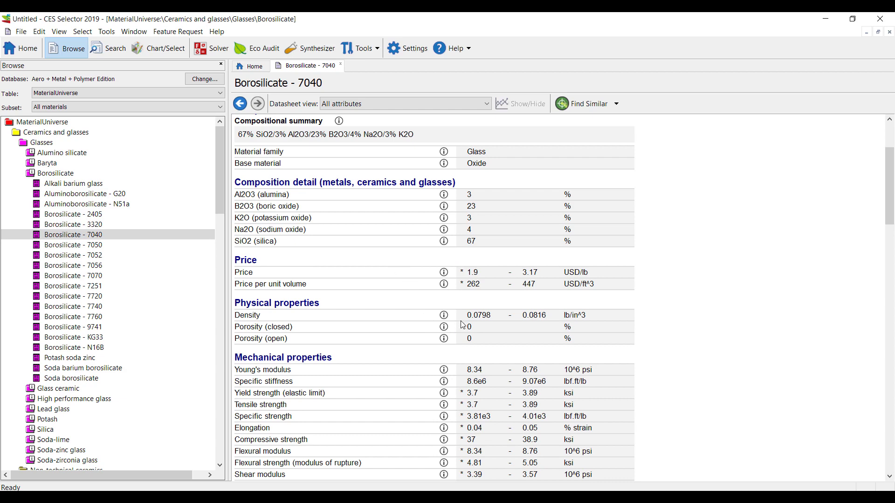
{"action": "scroll", "coordinate": [462, 325], "scroll_direction": "down", "scroll_amount": 4}
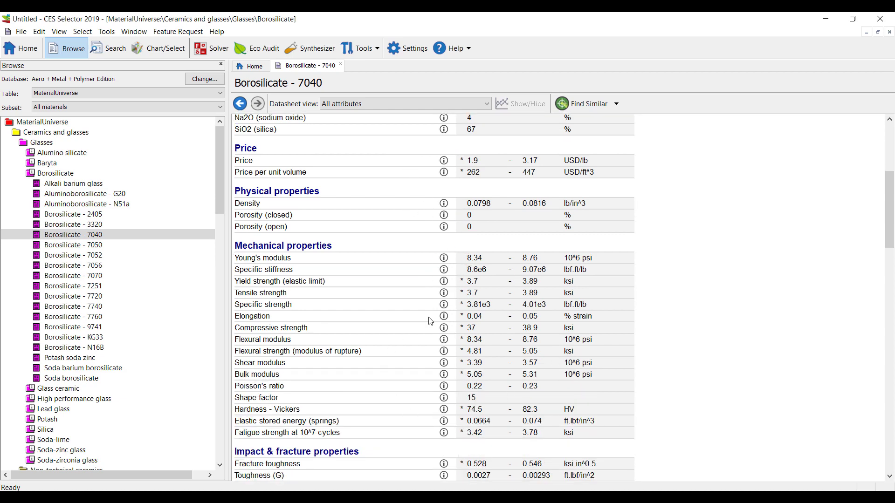
{"action": "scroll", "coordinate": [429, 321], "scroll_direction": "down", "scroll_amount": 5}
{"action": "scroll", "coordinate": [456, 299], "scroll_direction": "up", "scroll_amount": 2}
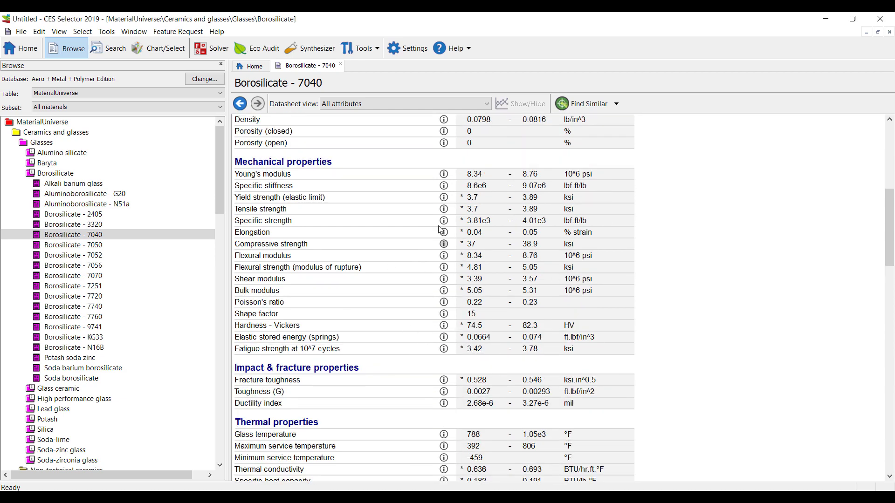
{"action": "scroll", "coordinate": [425, 304], "scroll_direction": "down", "scroll_amount": 4}
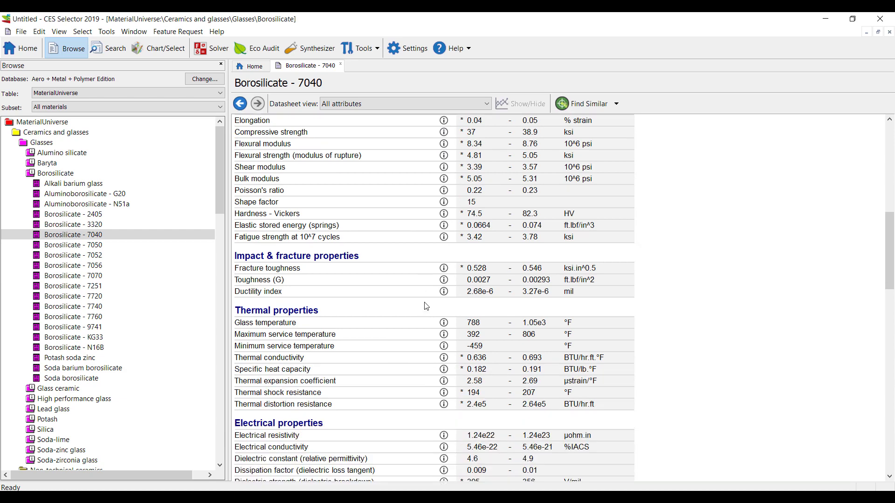
{"action": "scroll", "coordinate": [426, 306], "scroll_direction": "down", "scroll_amount": 1}
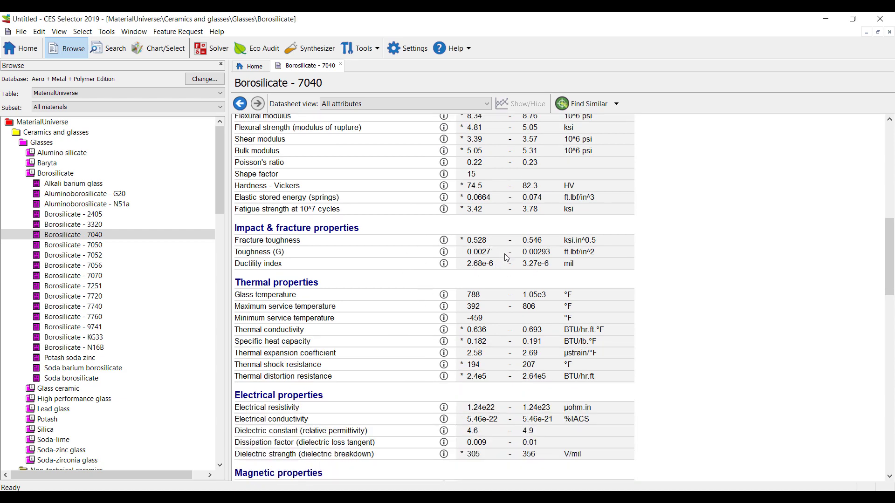
{"action": "scroll", "coordinate": [464, 296], "scroll_direction": "down", "scroll_amount": 4}
{"action": "scroll", "coordinate": [469, 316], "scroll_direction": "down", "scroll_amount": 4}
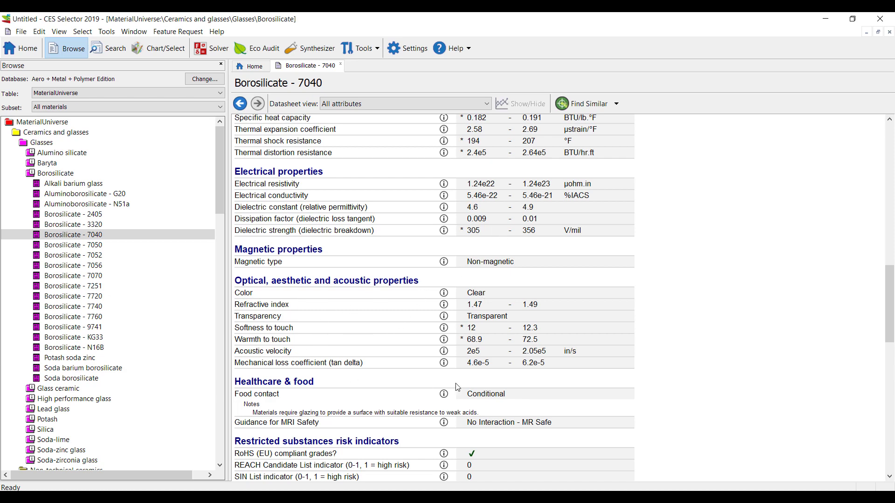
{"action": "scroll", "coordinate": [501, 376], "scroll_direction": "down", "scroll_amount": 6}
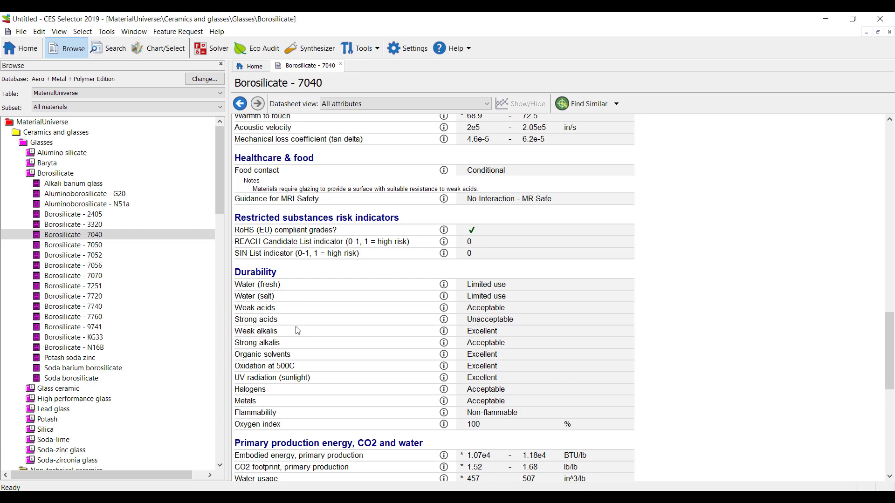
{"action": "scroll", "coordinate": [294, 308], "scroll_direction": "down", "scroll_amount": 7}
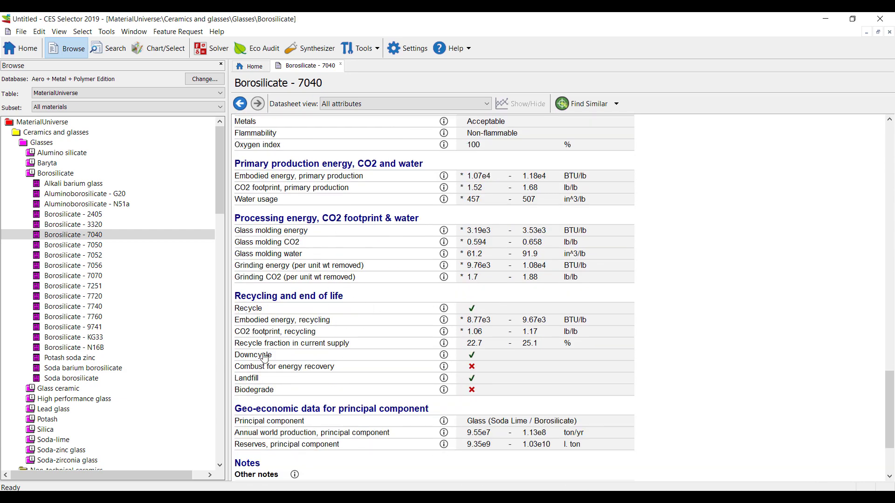
{"action": "scroll", "coordinate": [275, 380], "scroll_direction": "down", "scroll_amount": 3}
{"action": "scroll", "coordinate": [326, 345], "scroll_direction": "up", "scroll_amount": 5}
{"action": "scroll", "coordinate": [343, 345], "scroll_direction": "up", "scroll_amount": 20}
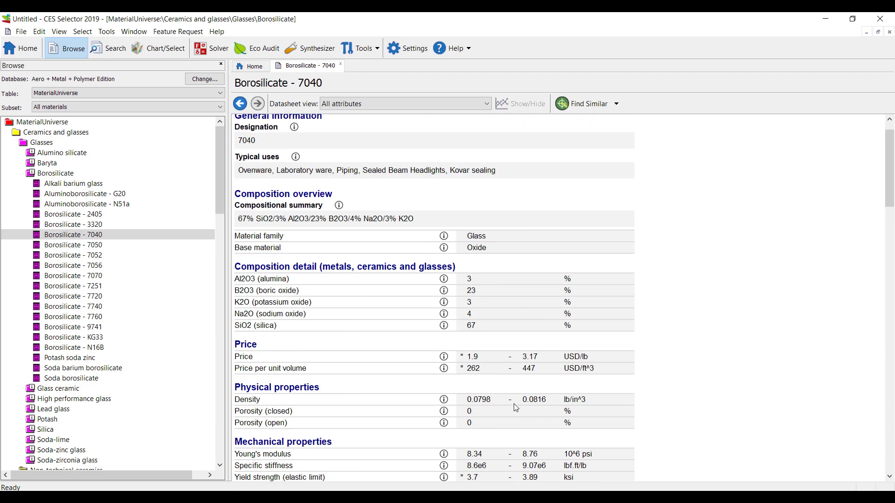
{"action": "scroll", "coordinate": [70, 331], "scroll_direction": "down", "scroll_amount": 20}
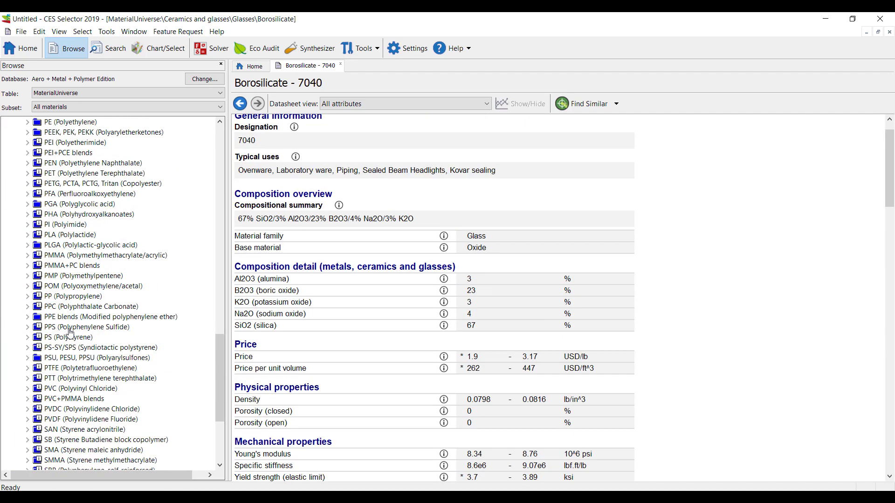
Open the EVA (Shore A65, 33% vinyl acetate) datasheet
{"action": "scroll", "coordinate": [70, 331], "scroll_direction": "up", "scroll_amount": 8}
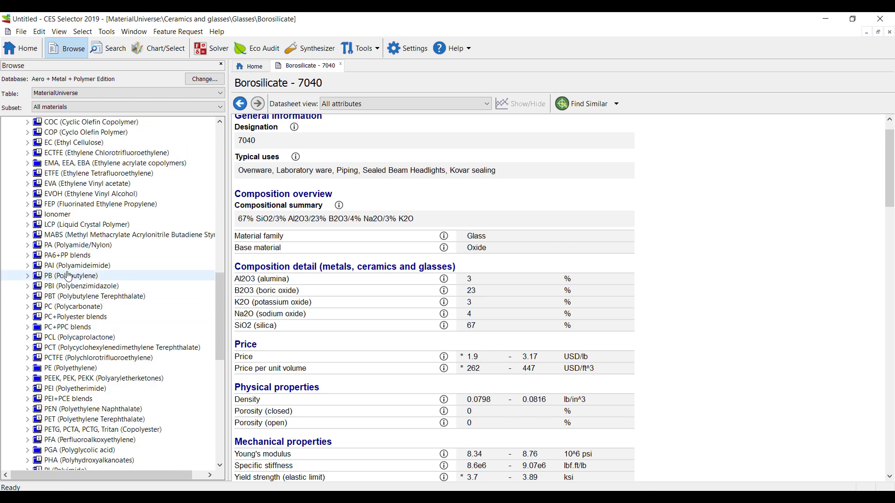
{"action": "double_click", "coordinate": [94, 183]}
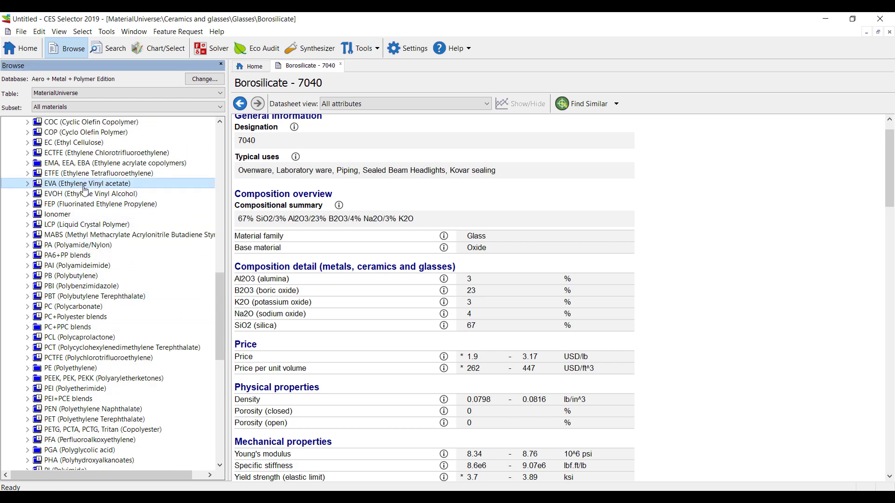
{"action": "left_click", "coordinate": [122, 194]}
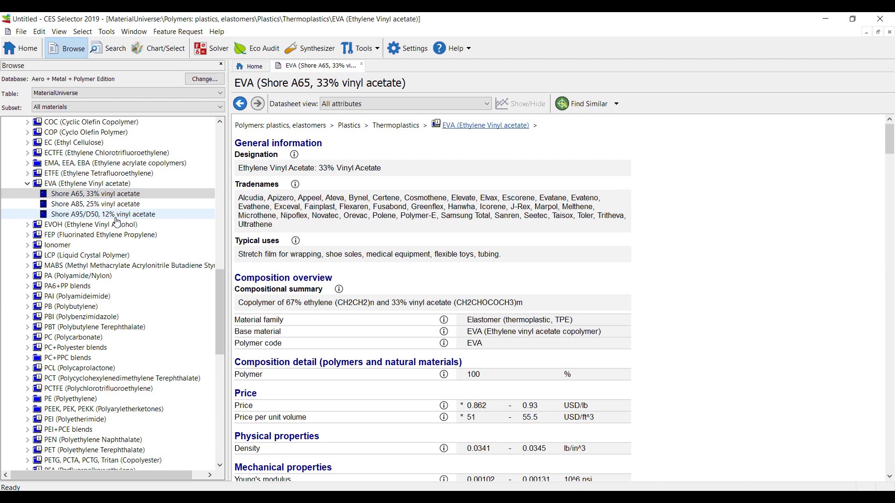
Scroll down the EVA properties to its chemical resistance ratings for polymers
{"action": "scroll", "coordinate": [238, 220], "scroll_direction": "down", "scroll_amount": 1}
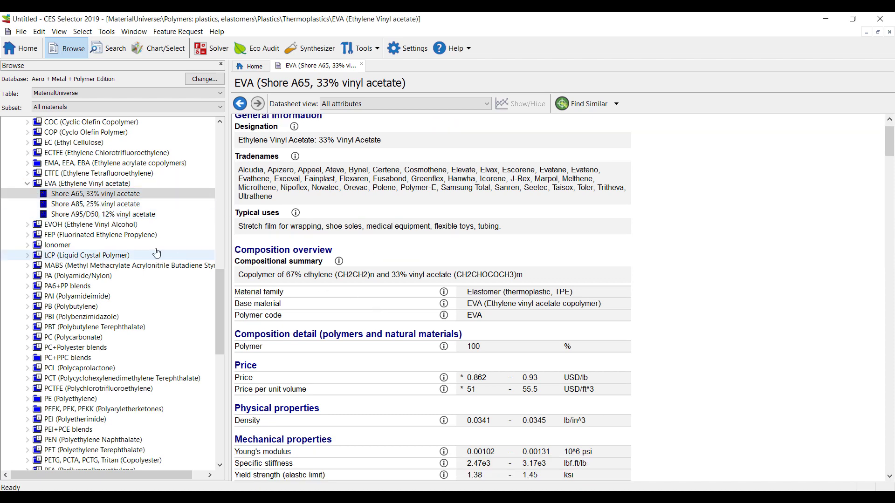
{"action": "scroll", "coordinate": [421, 320], "scroll_direction": "down", "scroll_amount": 8}
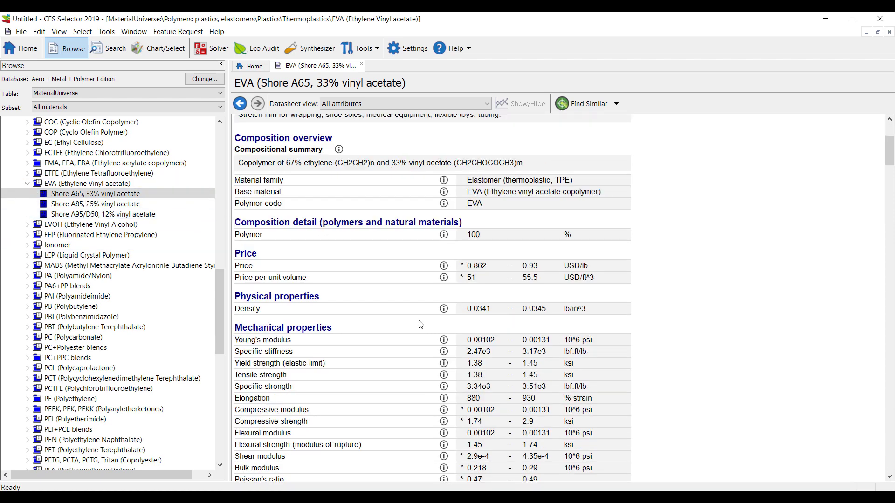
{"action": "scroll", "coordinate": [300, 314], "scroll_direction": "down", "scroll_amount": 14}
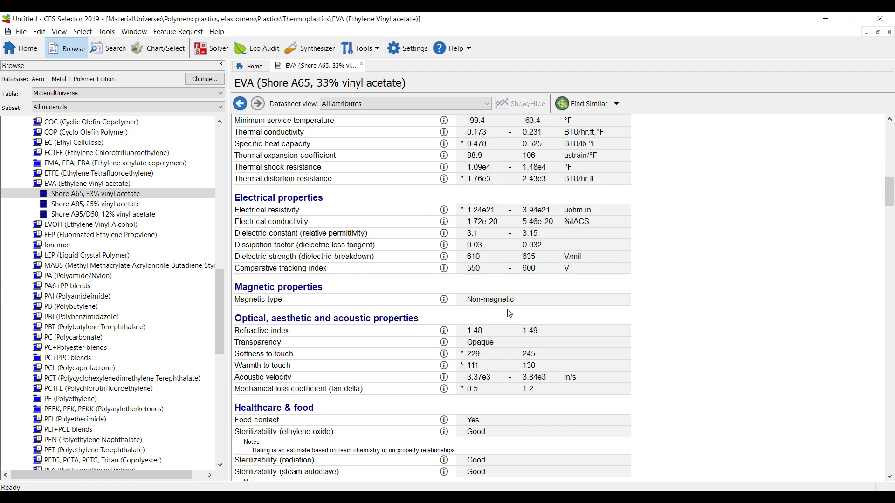
{"action": "scroll", "coordinate": [509, 314], "scroll_direction": "down", "scroll_amount": 20}
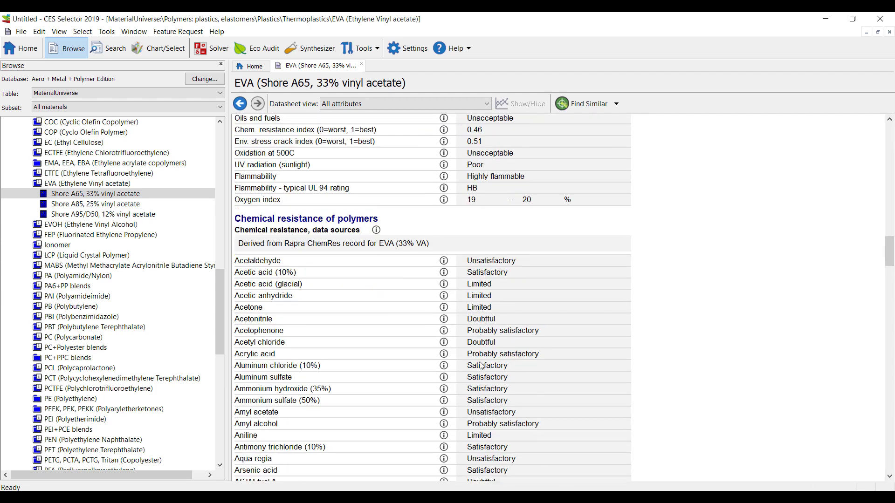
{"action": "scroll", "coordinate": [482, 365], "scroll_direction": "down", "scroll_amount": 4}
{"action": "scroll", "coordinate": [84, 331], "scroll_direction": "down", "scroll_amount": 7}
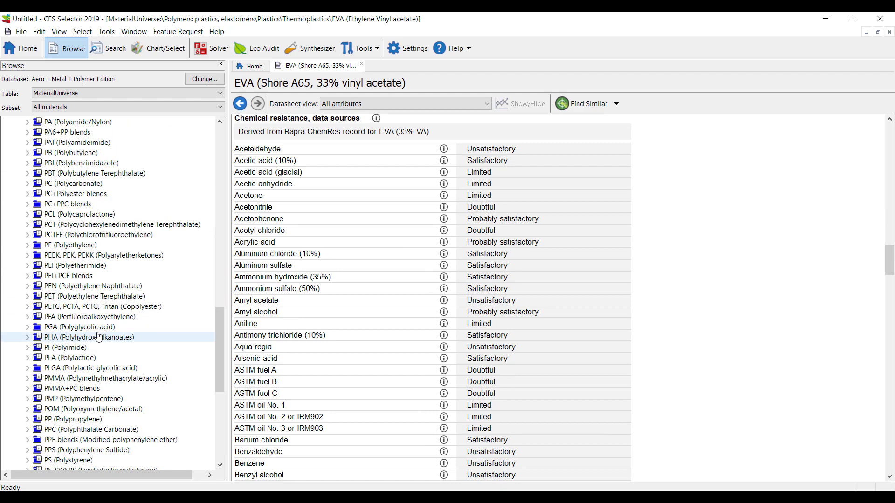
{"action": "scroll", "coordinate": [99, 343], "scroll_direction": "up", "scroll_amount": 20}
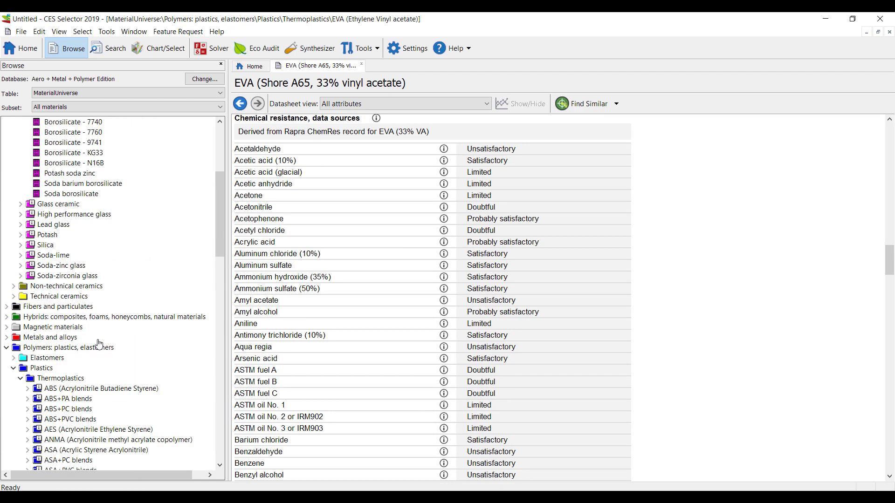
Open the AerMet 100 (solution treated & aged) datasheet and scroll to its fatigue strength chart
{"action": "left_click", "coordinate": [94, 341]}
{"action": "double_click", "coordinate": [37, 341]}
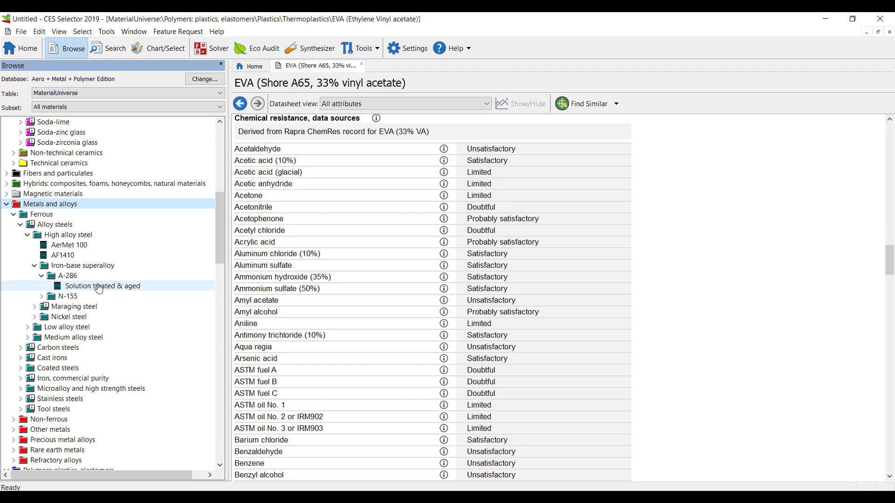
{"action": "left_click", "coordinate": [34, 266]}
{"action": "left_click", "coordinate": [68, 246]}
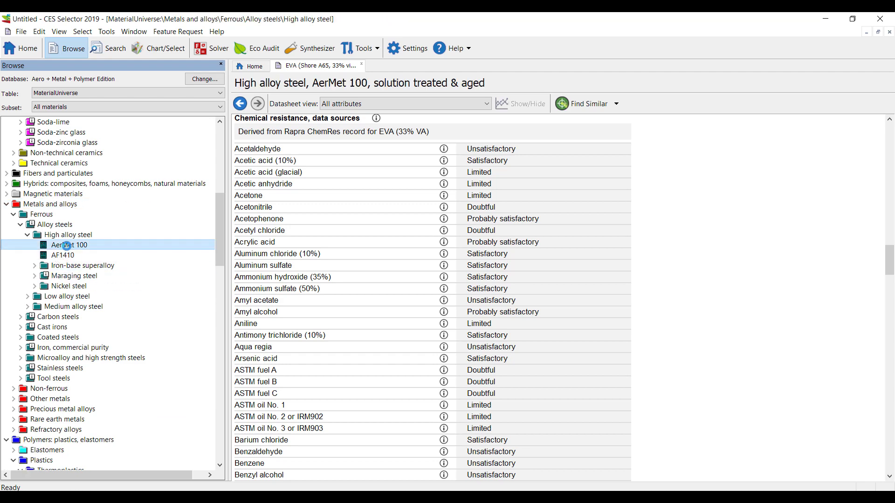
{"action": "scroll", "coordinate": [503, 299], "scroll_direction": "down", "scroll_amount": 10}
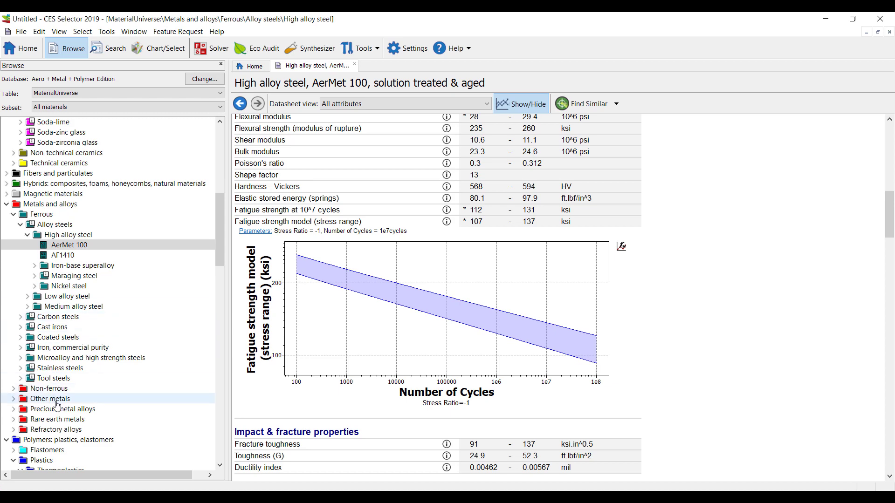
Open the Gold, commercial purity P00020, cold worked, hard datasheet
{"action": "double_click", "coordinate": [55, 411]}
{"action": "double_click", "coordinate": [44, 388]}
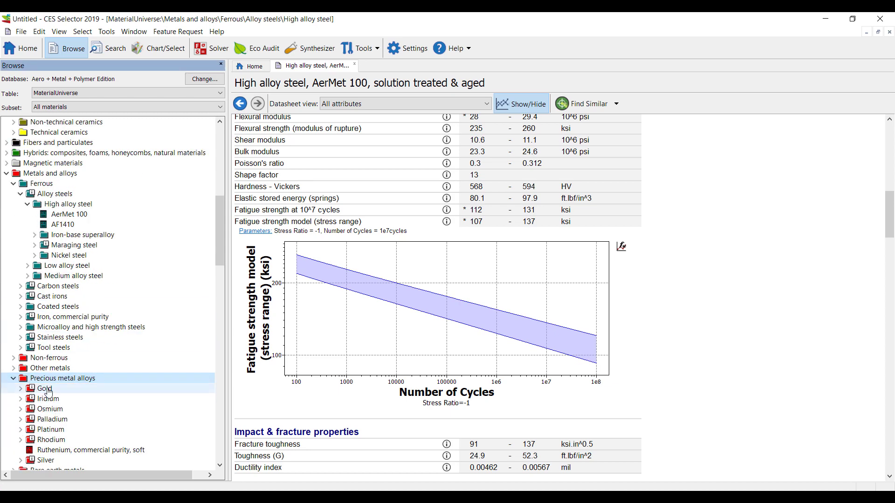
{"action": "double_click", "coordinate": [65, 401]}
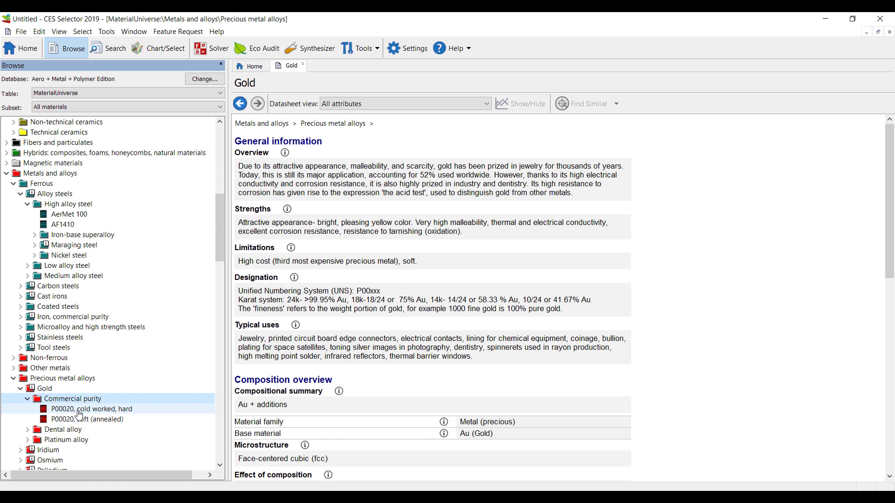
{"action": "double_click", "coordinate": [70, 410]}
Scroll through its thermal and electrical properties, then collapse the Borosilicate and Metals and alloys branches
{"action": "scroll", "coordinate": [509, 307], "scroll_direction": "down", "scroll_amount": 10}
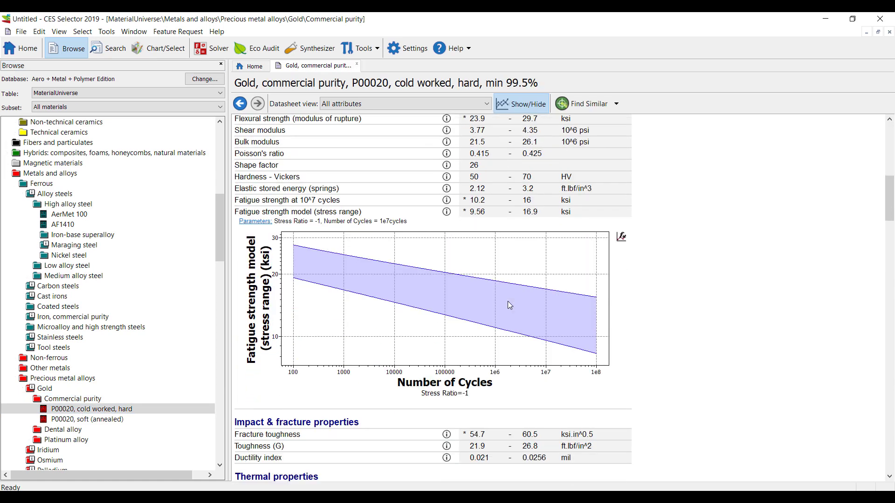
{"action": "scroll", "coordinate": [277, 229], "scroll_direction": "up", "scroll_amount": 5}
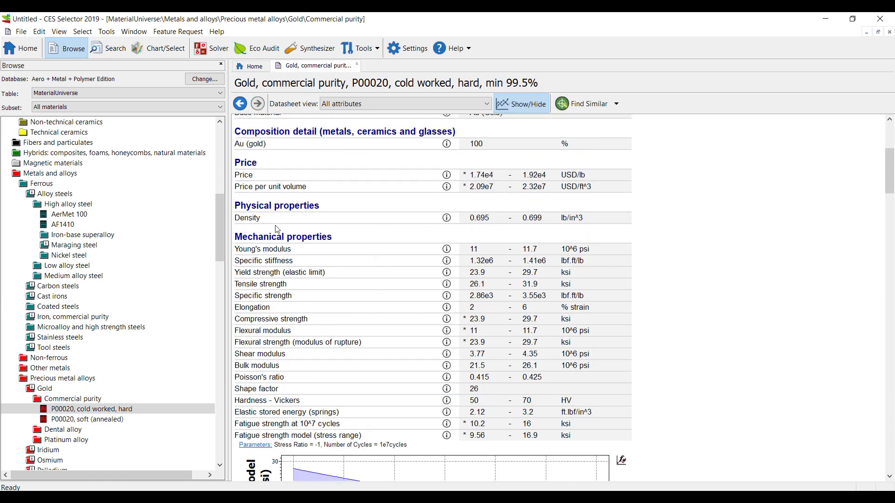
{"action": "scroll", "coordinate": [434, 283], "scroll_direction": "down", "scroll_amount": 5}
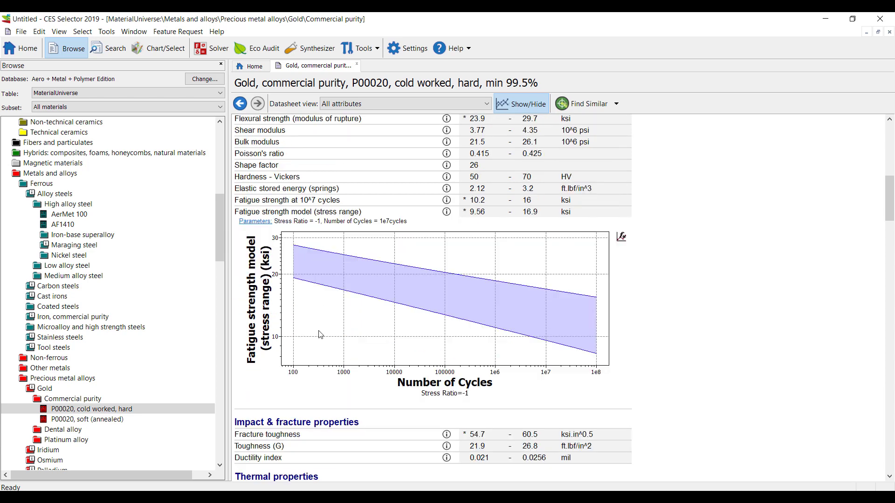
{"action": "scroll", "coordinate": [385, 338], "scroll_direction": "down", "scroll_amount": 3}
{"action": "scroll", "coordinate": [295, 362], "scroll_direction": "down", "scroll_amount": 2}
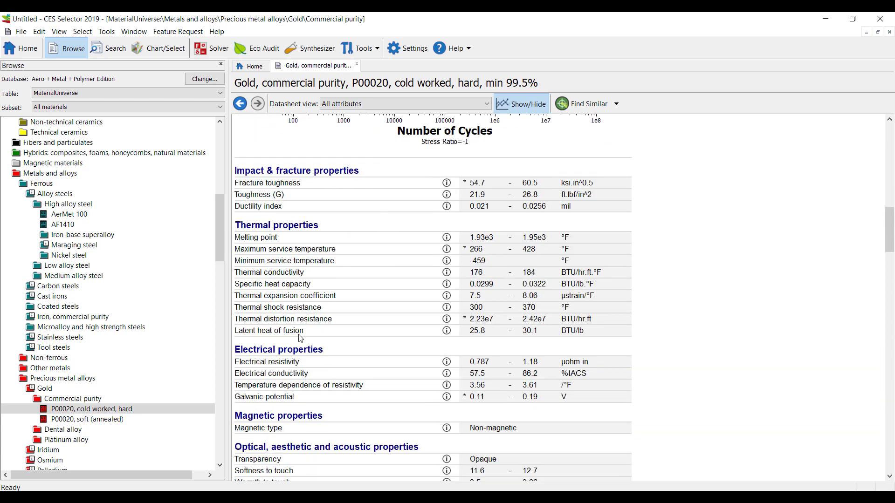
{"action": "scroll", "coordinate": [304, 373], "scroll_direction": "down", "scroll_amount": 2}
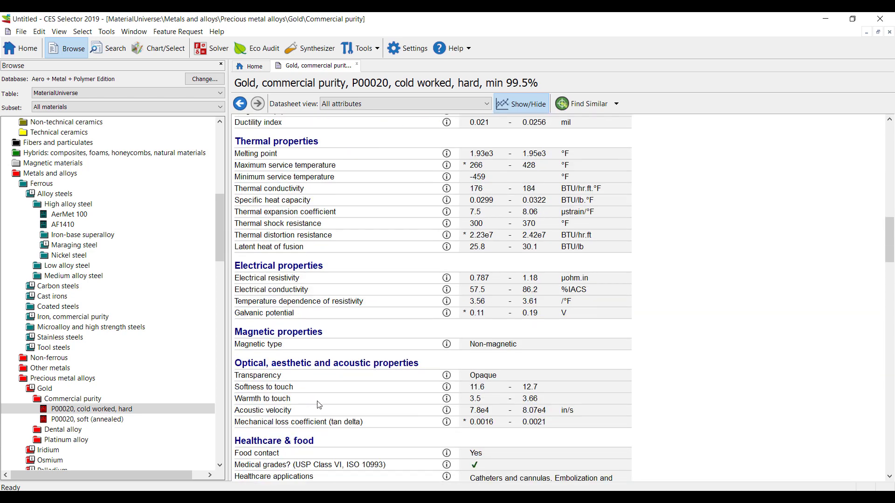
{"action": "scroll", "coordinate": [145, 276], "scroll_direction": "up", "scroll_amount": 4}
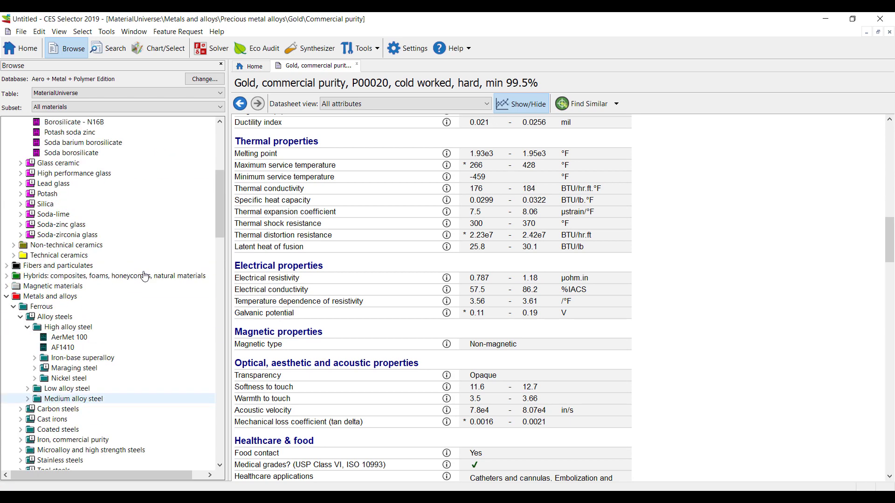
{"action": "scroll", "coordinate": [145, 276], "scroll_direction": "up", "scroll_amount": 7}
{"action": "left_click", "coordinate": [21, 173]}
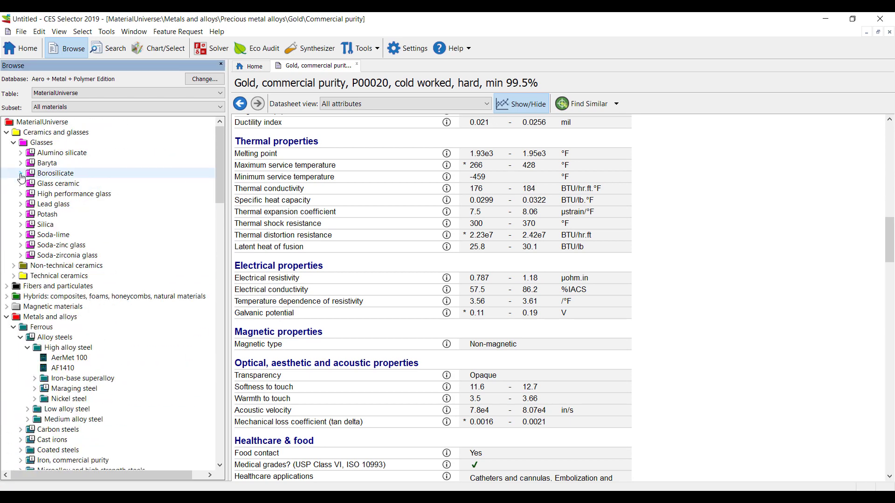
{"action": "double_click", "coordinate": [51, 317]}
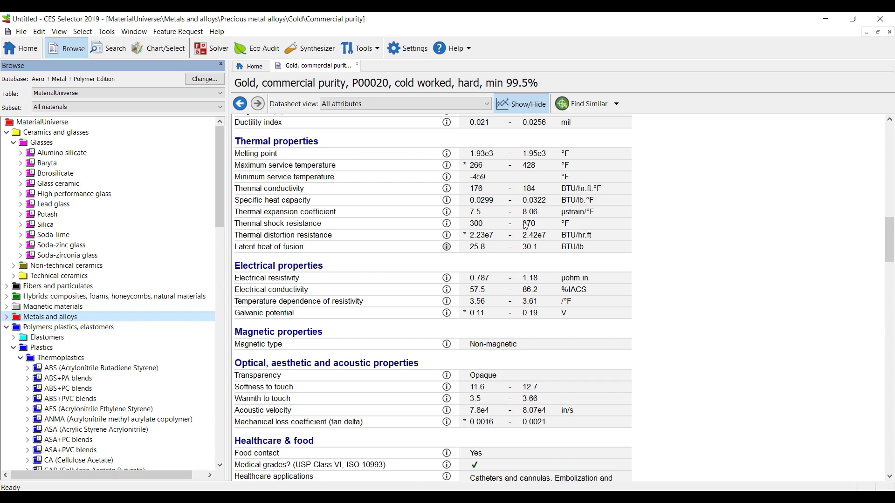
Switch to chart building and delete the existing Stage 1 chart
{"action": "left_click", "coordinate": [155, 45]}
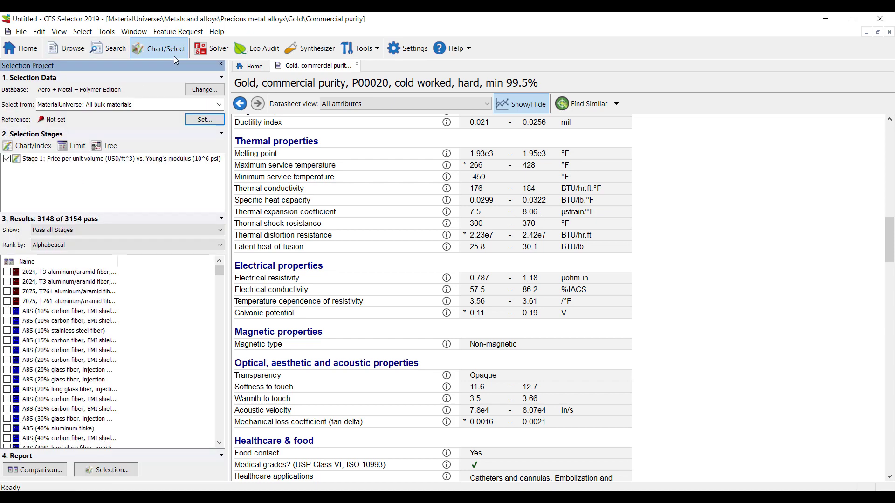
{"action": "left_click", "coordinate": [70, 162]}
{"action": "right_click", "coordinate": [69, 161]}
{"action": "left_click", "coordinate": [95, 216]}
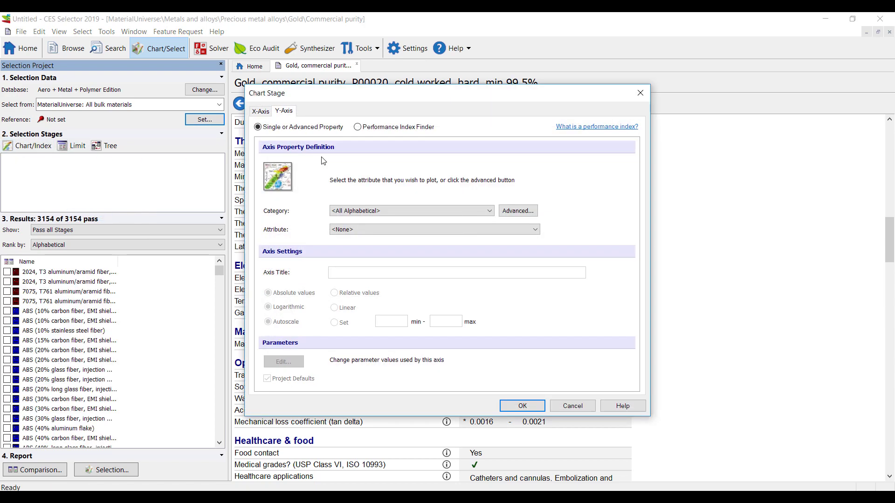
Create a chart stage with Young's modulus on the Y-axis and the X-axis left at <None>
{"action": "left_click", "coordinate": [444, 211]}
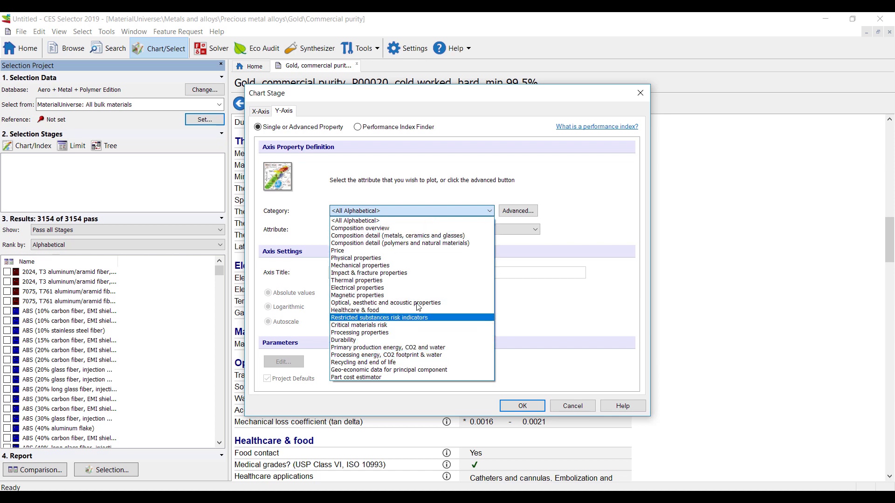
{"action": "left_click", "coordinate": [410, 265]}
{"action": "left_click", "coordinate": [442, 230]}
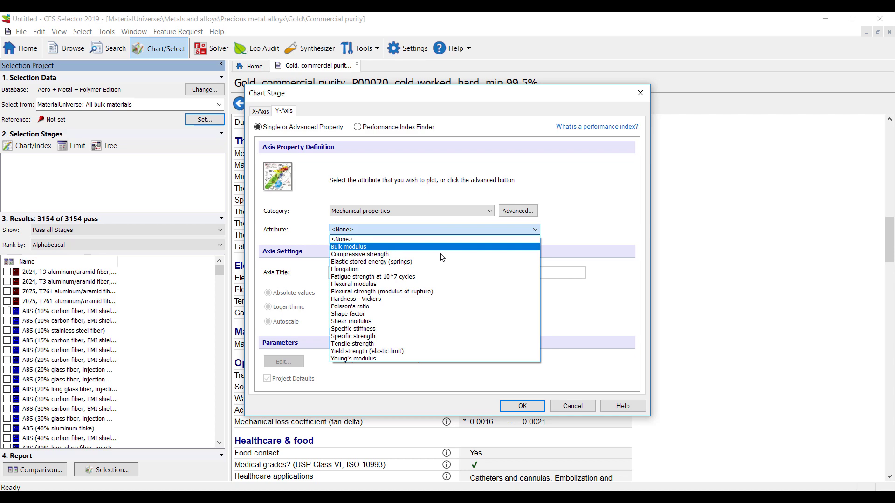
{"action": "left_click", "coordinate": [400, 358]}
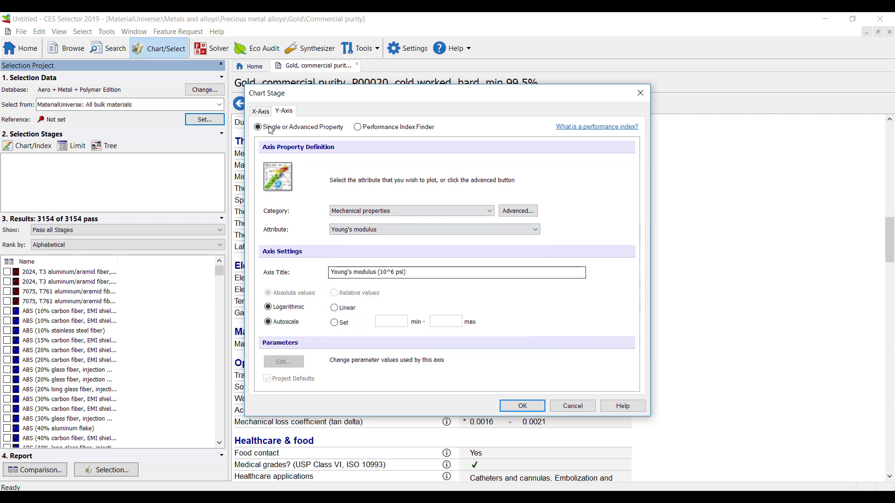
{"action": "left_click", "coordinate": [261, 112]}
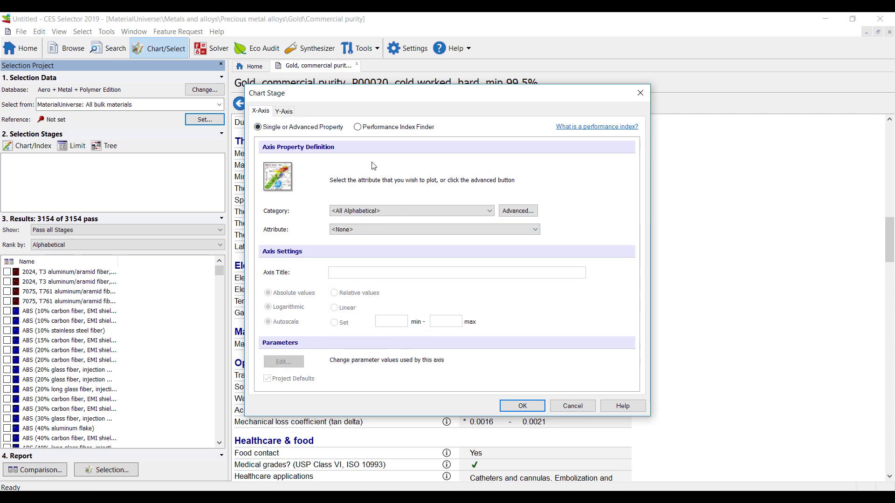
{"action": "left_click", "coordinate": [415, 211]}
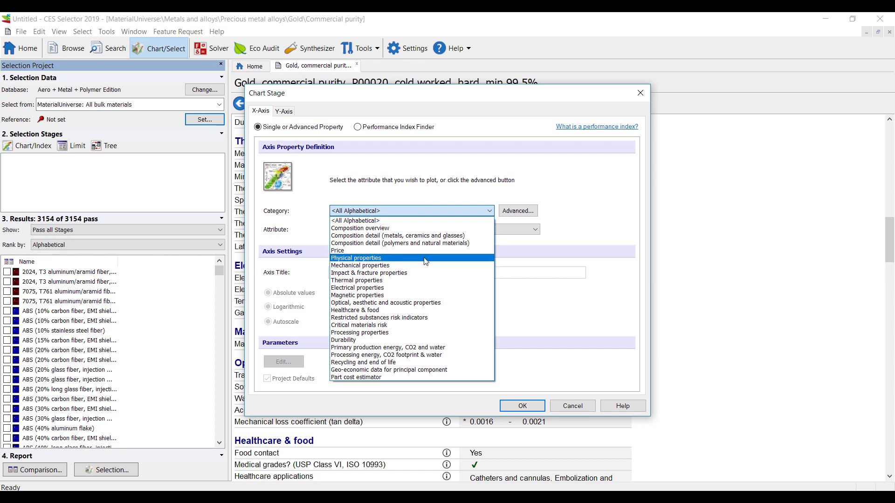
{"action": "left_click", "coordinate": [420, 251]}
{"action": "left_click", "coordinate": [449, 230]}
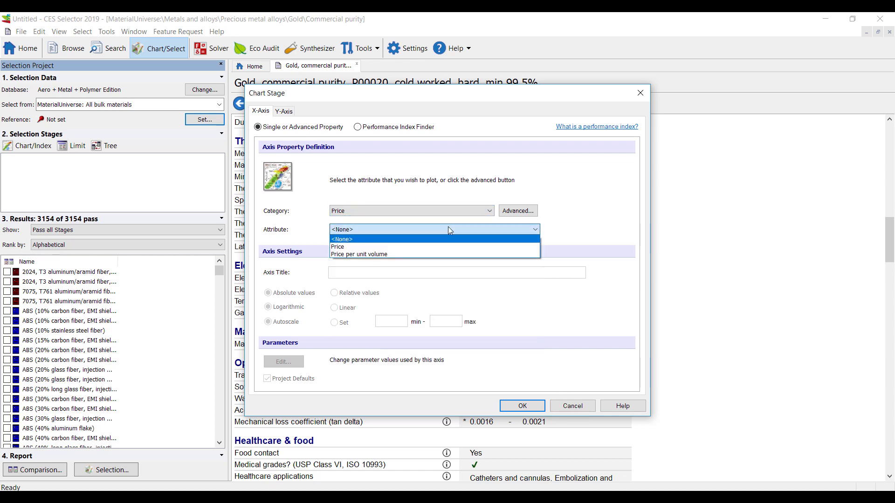
{"action": "key", "text": "Escape"}
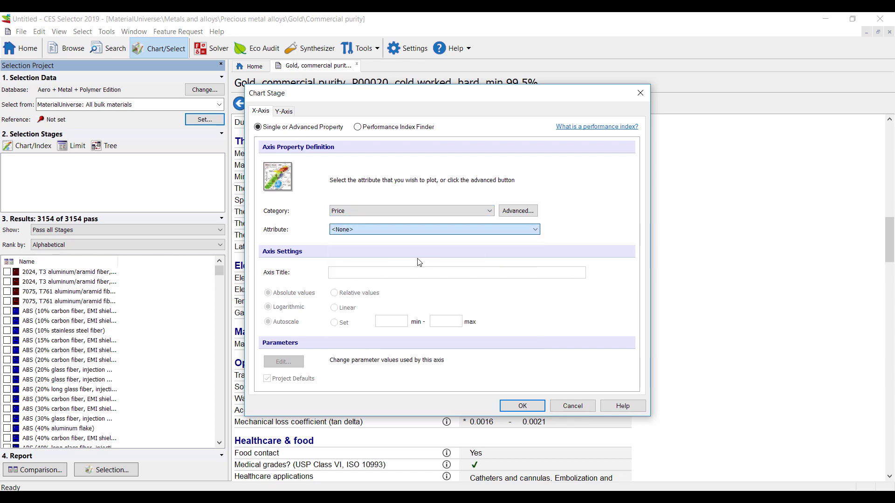
{"action": "left_click", "coordinate": [522, 406]}
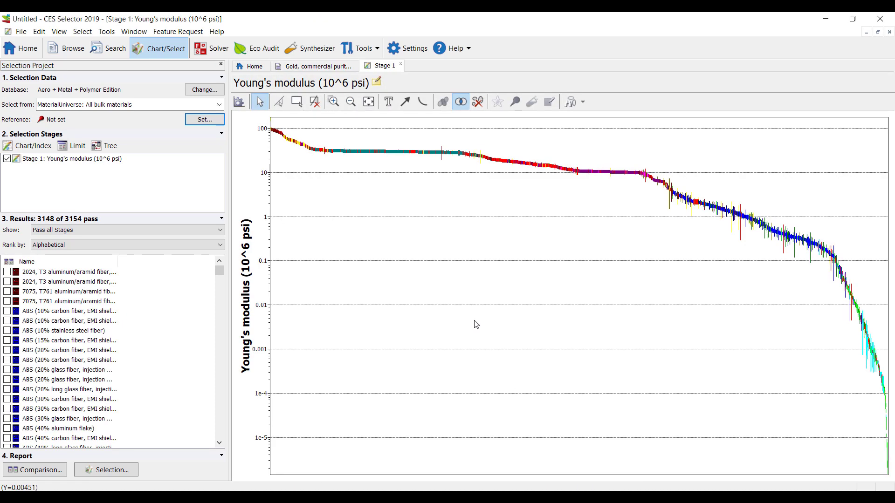
Edit Stage 1 so its X-axis plots Price per unit volume (USD/ft^3)
{"action": "left_click", "coordinate": [241, 101]}
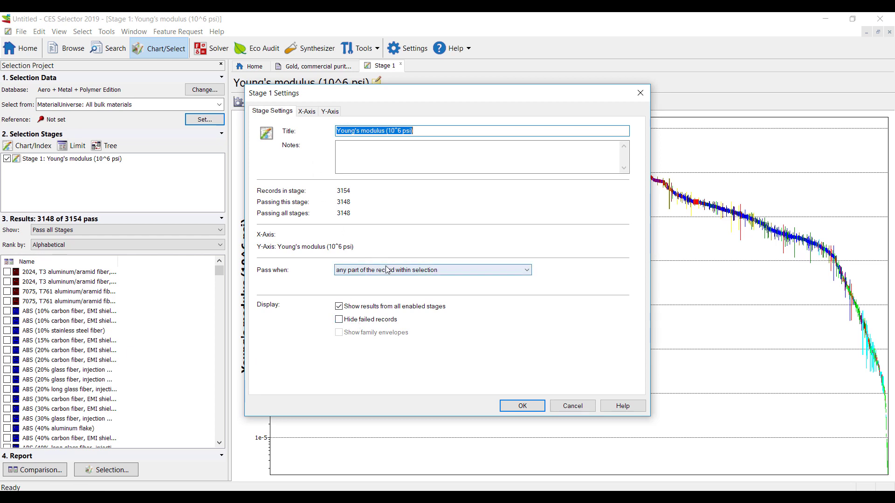
{"action": "key", "text": "Return"}
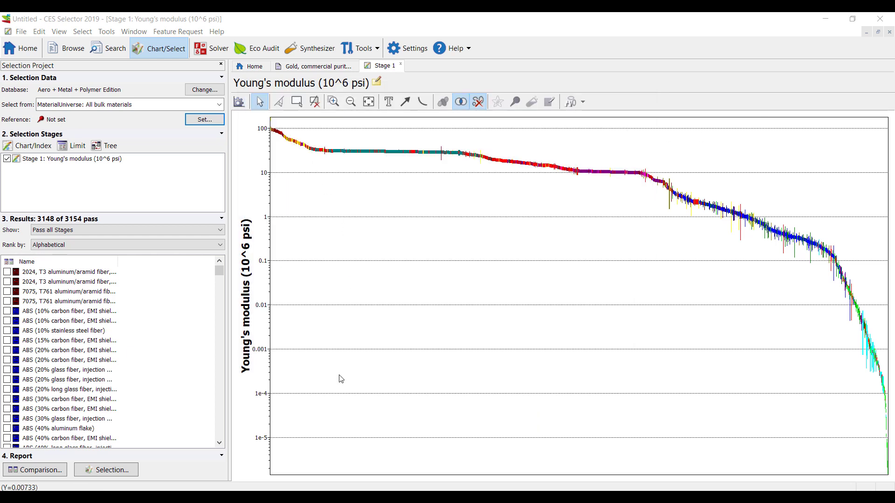
{"action": "left_click", "coordinate": [90, 164]}
{"action": "right_click", "coordinate": [93, 164]}
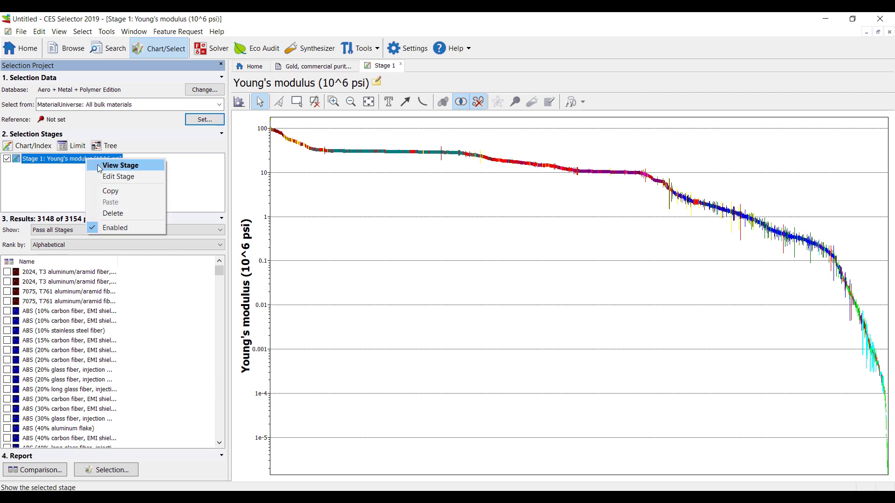
{"action": "left_click", "coordinate": [111, 176]}
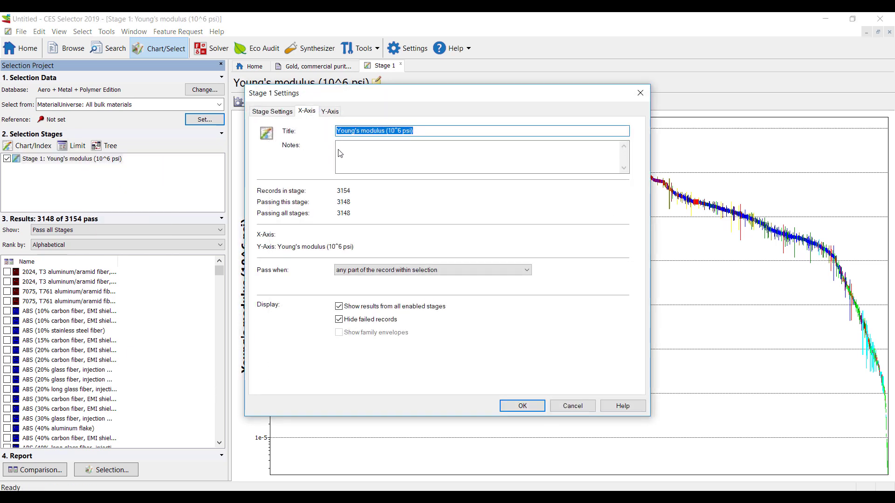
{"action": "left_click", "coordinate": [394, 214]}
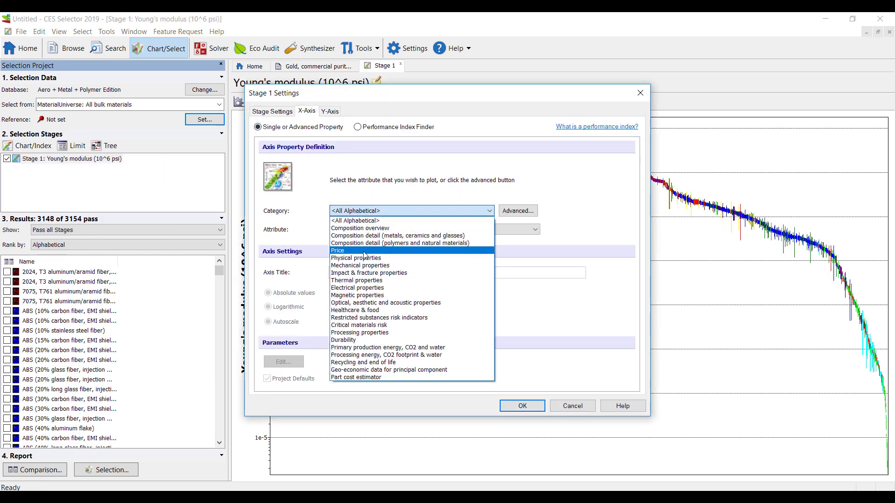
{"action": "left_click", "coordinate": [367, 250]}
{"action": "left_click", "coordinate": [394, 231]}
{"action": "left_click", "coordinate": [378, 254]}
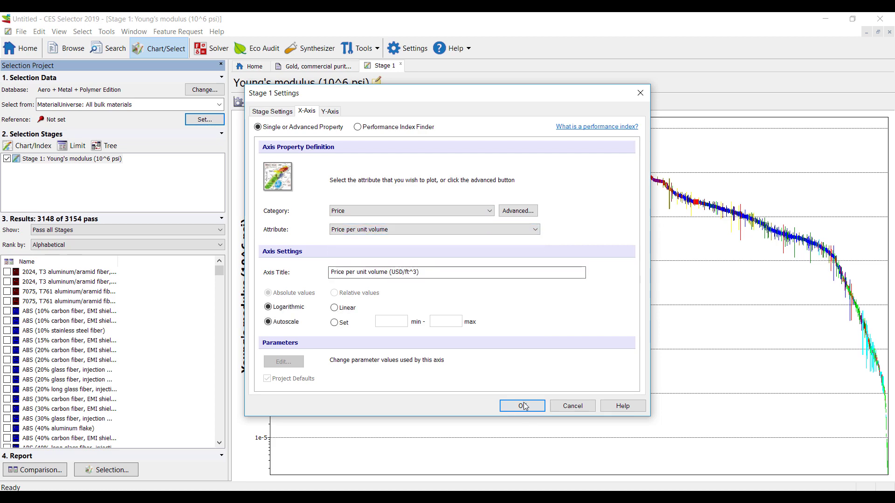
{"action": "left_click", "coordinate": [522, 406]}
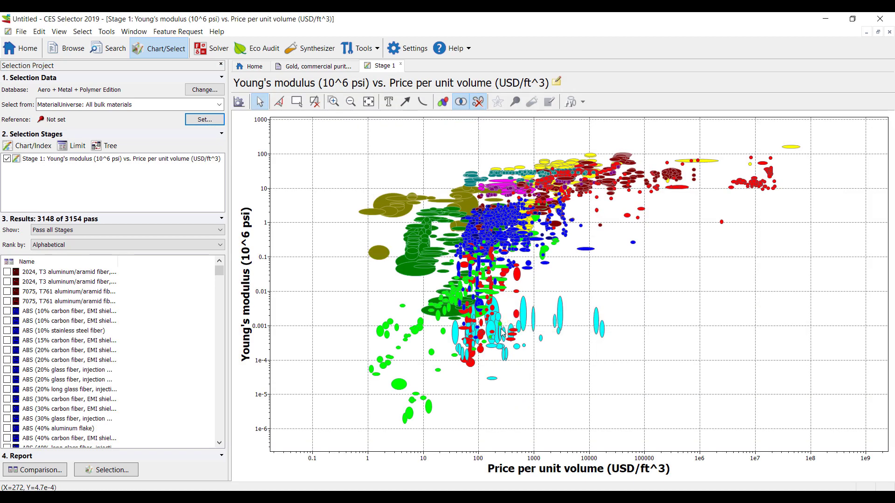
Show family envelopes and label Foams, Non-technical ceramics, Elastomers, Plastics, Metals and alloys, Technical ceramics, Composites
{"action": "left_click", "coordinate": [443, 101]}
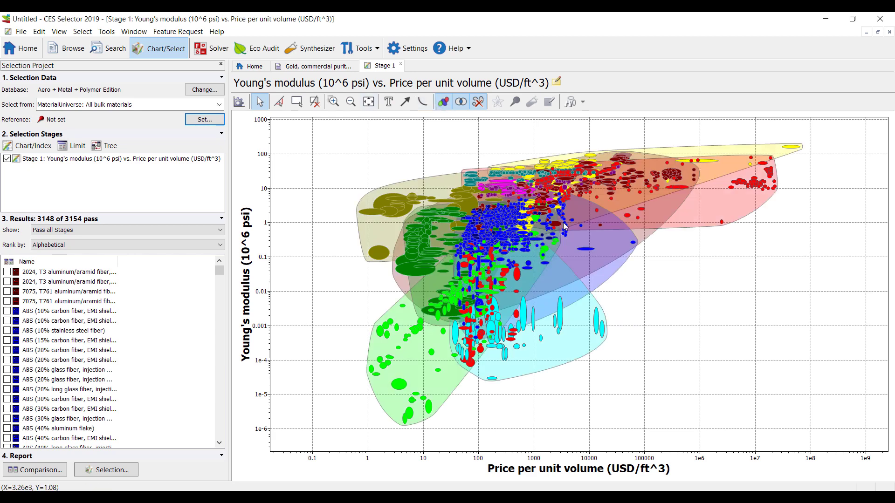
{"action": "left_click", "coordinate": [441, 390]}
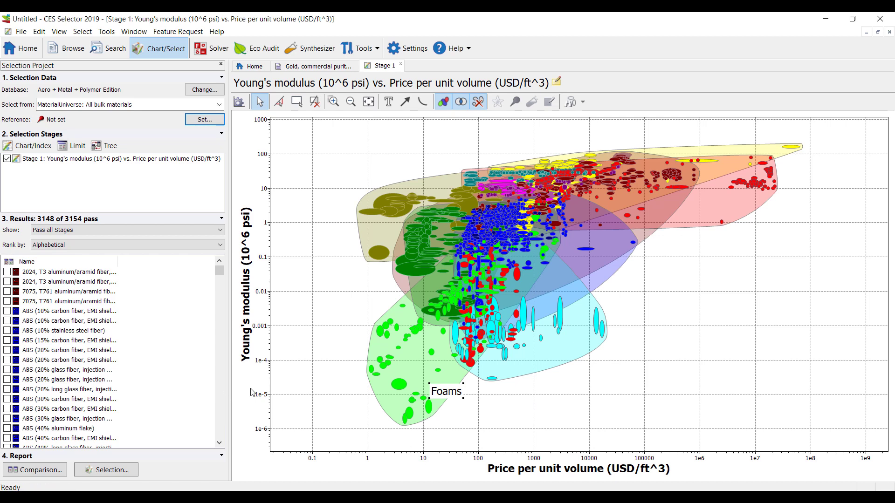
{"action": "left_click", "coordinate": [363, 228]}
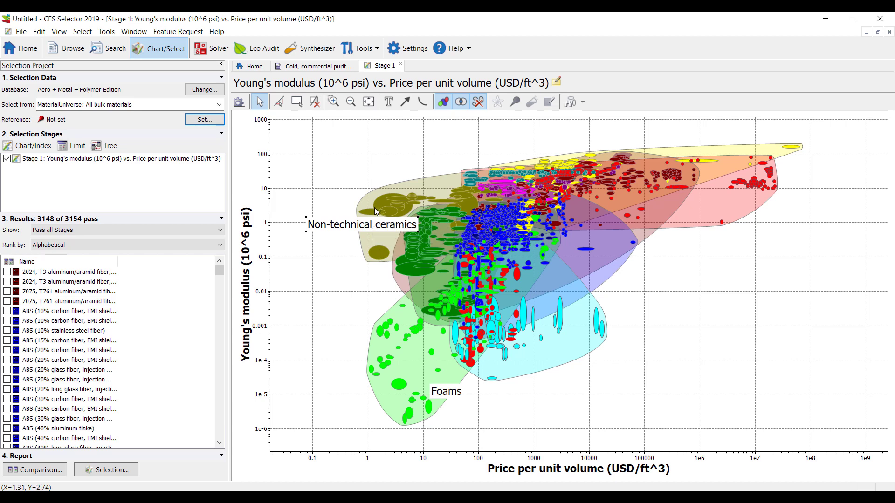
{"action": "left_click", "coordinate": [565, 353]}
{"action": "left_click", "coordinate": [605, 283]}
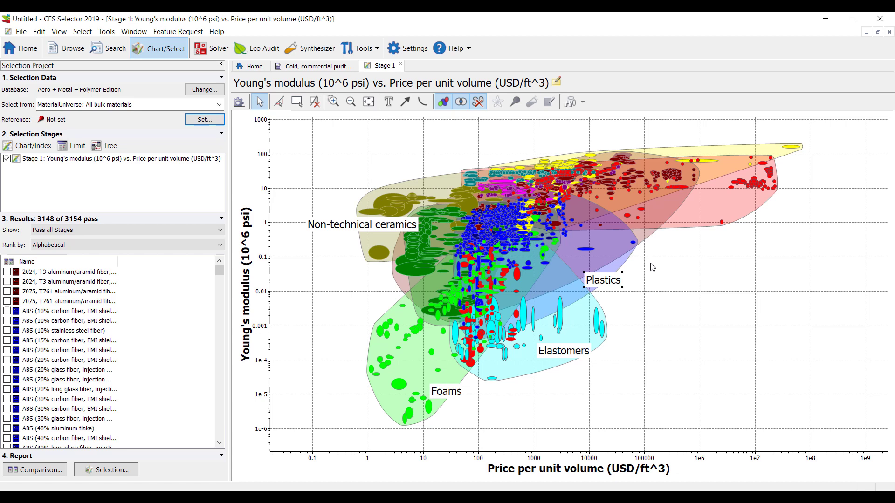
{"action": "left_click", "coordinate": [703, 227]}
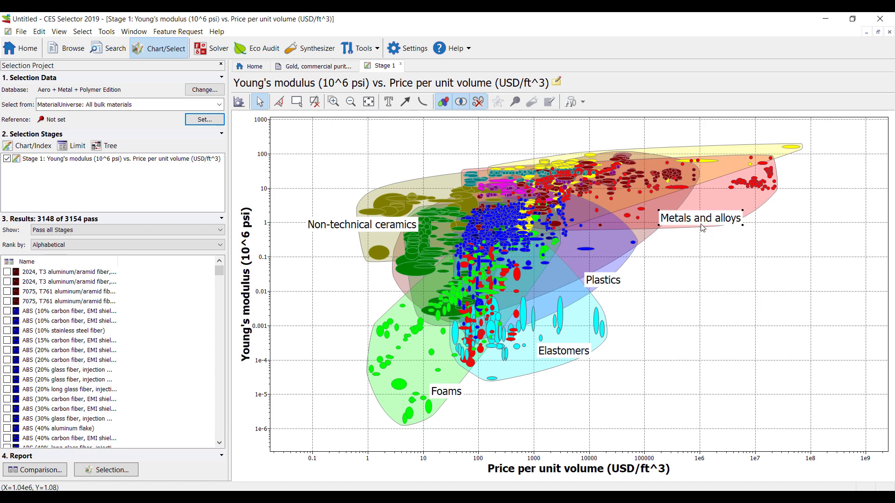
{"action": "left_click", "coordinate": [770, 153]}
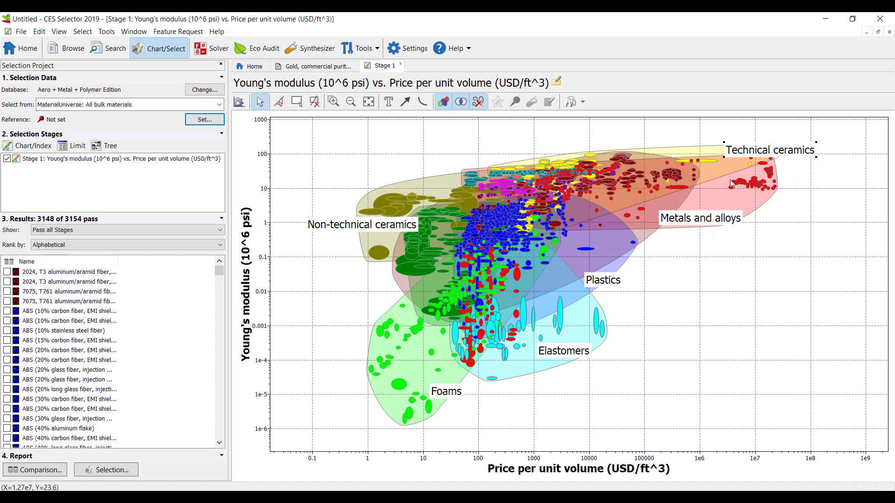
{"action": "left_click", "coordinate": [645, 240]}
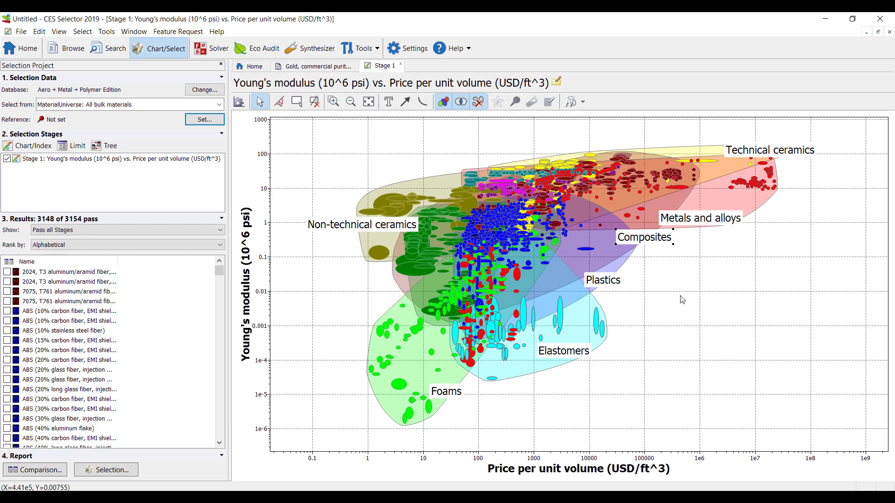
{"action": "left_click", "coordinate": [333, 102]}
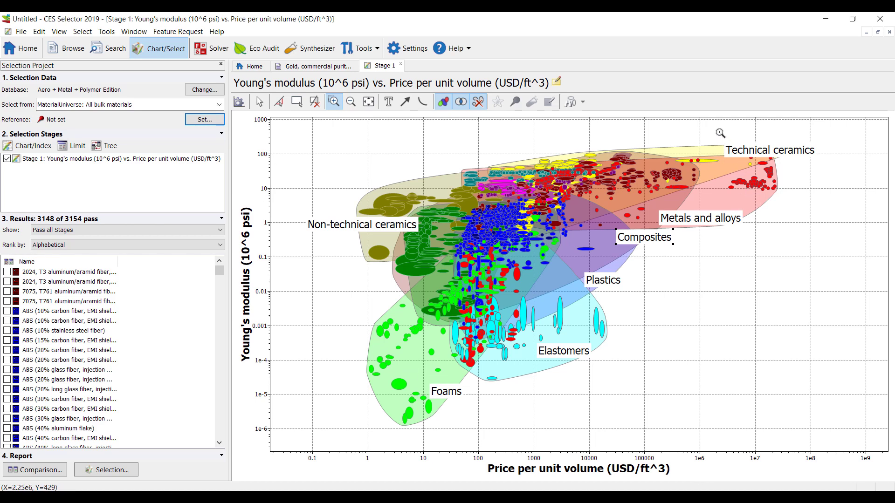
Zoom into the top-right chart corner and open the Palladium-Jeneric Pentron NuGold 2% datasheet
{"action": "left_click_drag", "start_coordinate": [725, 134], "coordinate": [805, 215]}
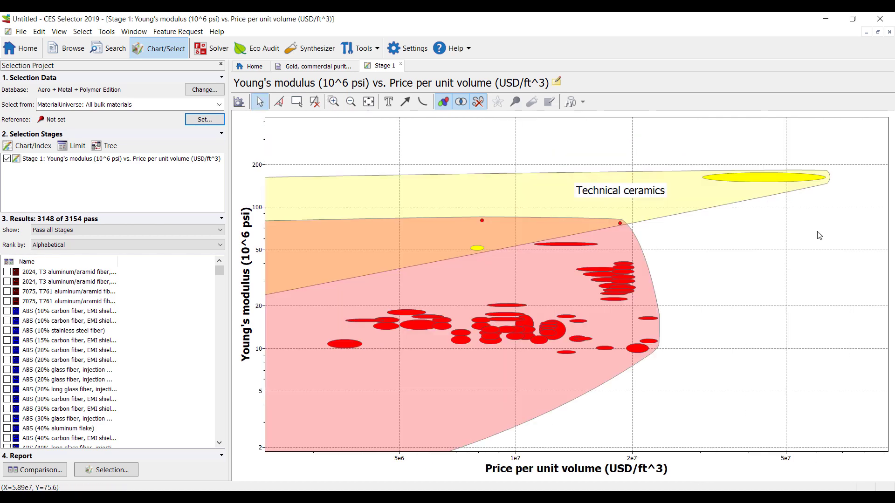
{"action": "left_click", "coordinate": [757, 179]}
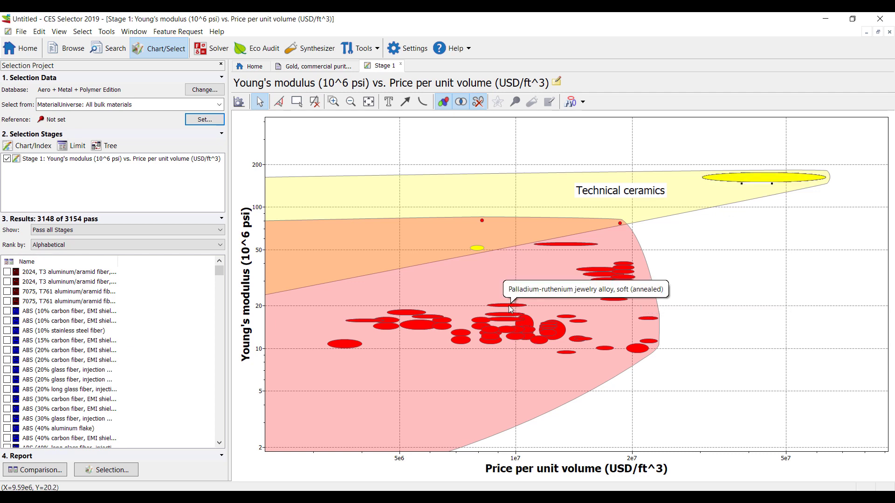
{"action": "double_click", "coordinate": [341, 344]}
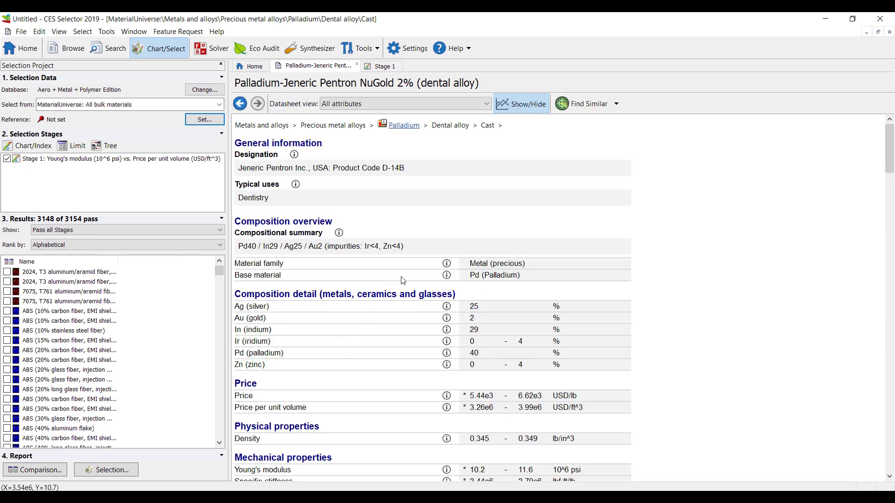
{"action": "scroll", "coordinate": [403, 280], "scroll_direction": "down", "scroll_amount": 10}
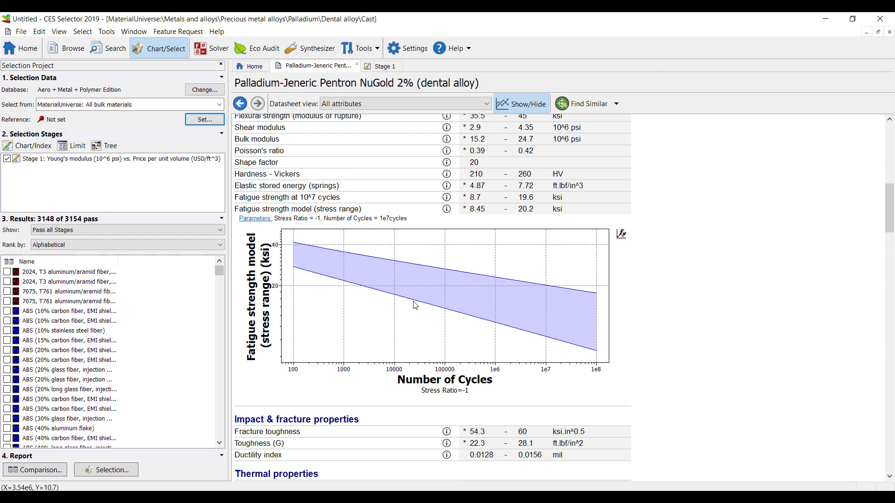
{"action": "scroll", "coordinate": [376, 262], "scroll_direction": "up", "scroll_amount": 12}
{"action": "scroll", "coordinate": [487, 246], "scroll_direction": "down", "scroll_amount": 7}
{"action": "scroll", "coordinate": [487, 246], "scroll_direction": "down", "scroll_amount": 15}
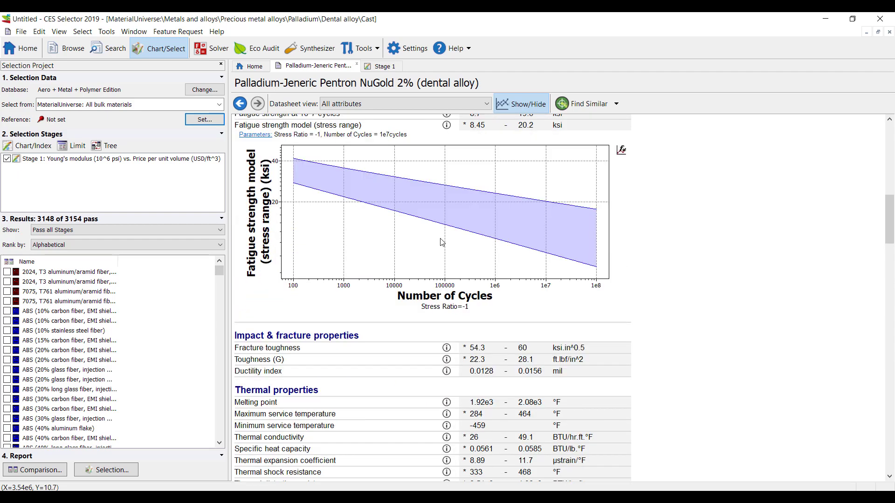
{"action": "scroll", "coordinate": [432, 288], "scroll_direction": "down", "scroll_amount": 15}
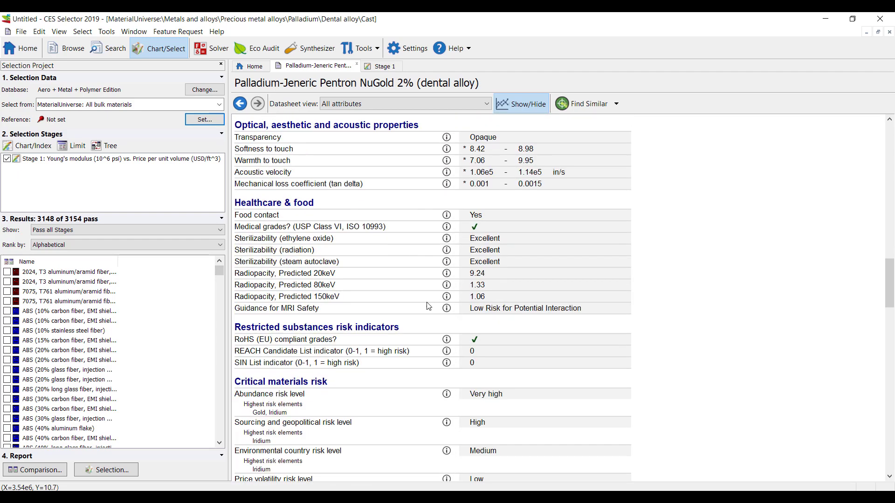
{"action": "scroll", "coordinate": [426, 325], "scroll_direction": "down", "scroll_amount": 10}
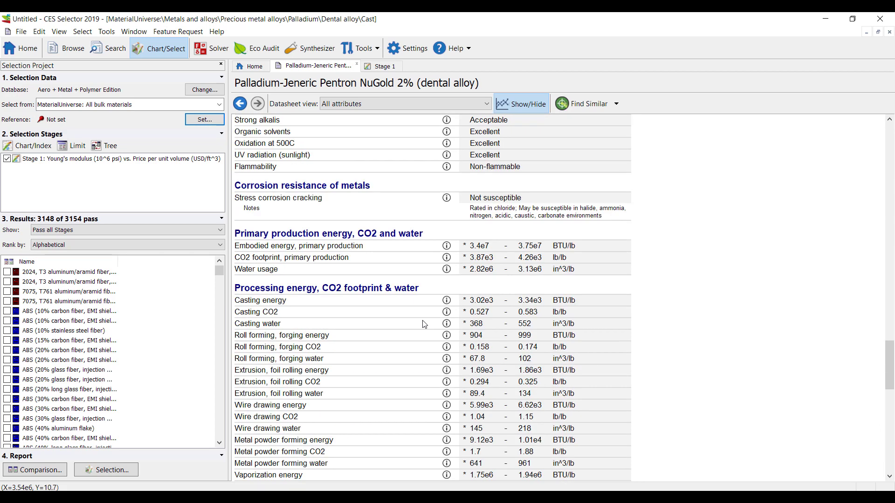
{"action": "scroll", "coordinate": [420, 322], "scroll_direction": "up", "scroll_amount": 3}
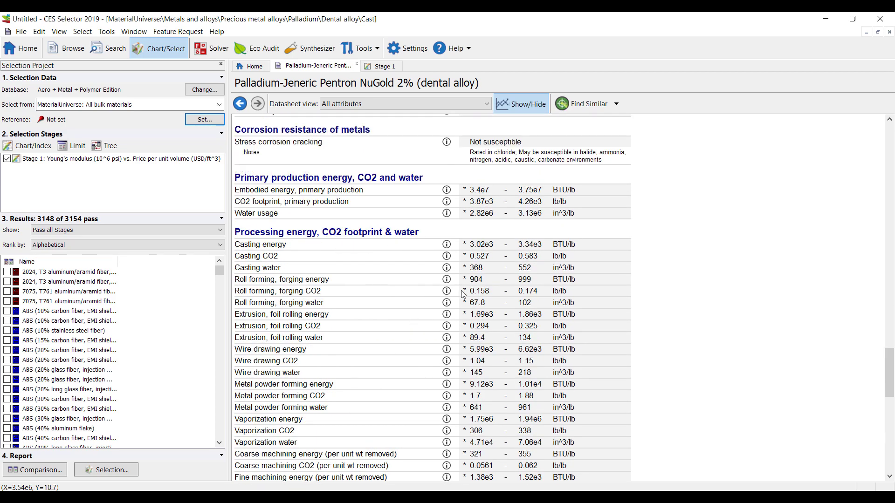
{"action": "scroll", "coordinate": [447, 269], "scroll_direction": "up", "scroll_amount": 3}
{"action": "scroll", "coordinate": [447, 280], "scroll_direction": "down", "scroll_amount": 14}
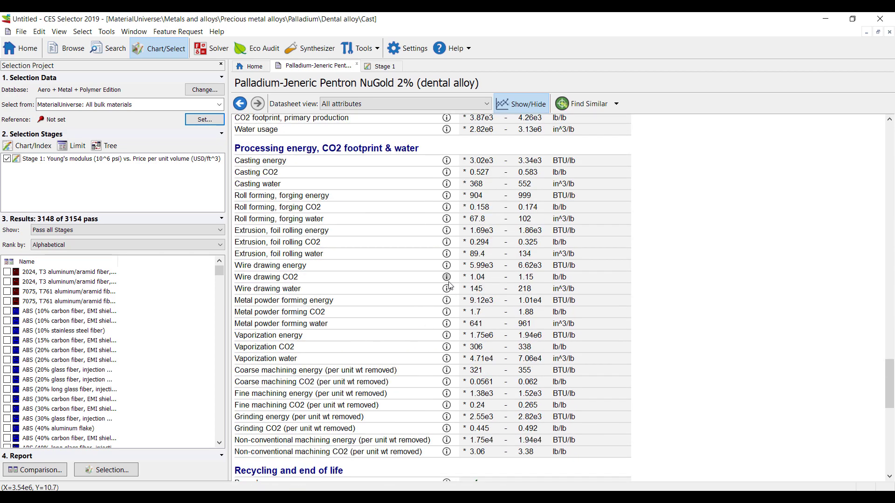
{"action": "scroll", "coordinate": [453, 289], "scroll_direction": "down", "scroll_amount": 5}
{"action": "scroll", "coordinate": [451, 290], "scroll_direction": "up", "scroll_amount": 14}
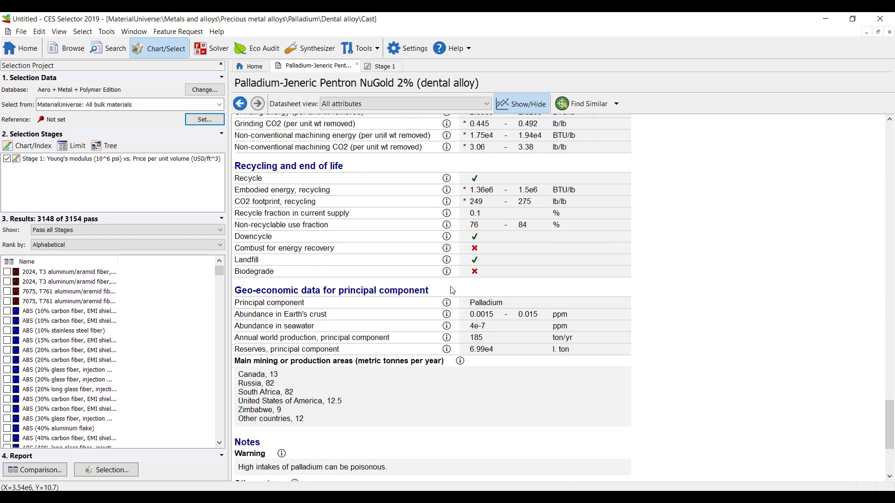
{"action": "scroll", "coordinate": [450, 288], "scroll_direction": "up", "scroll_amount": 20}
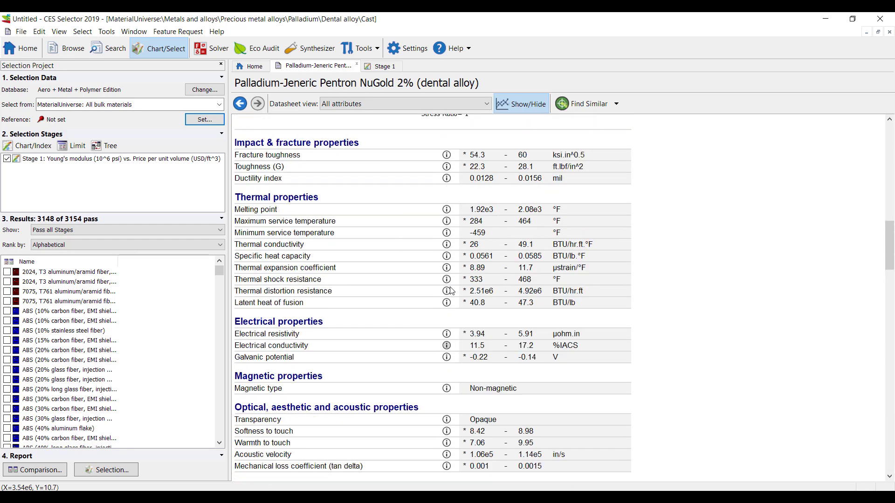
{"action": "scroll", "coordinate": [451, 290], "scroll_direction": "up", "scroll_amount": 15}
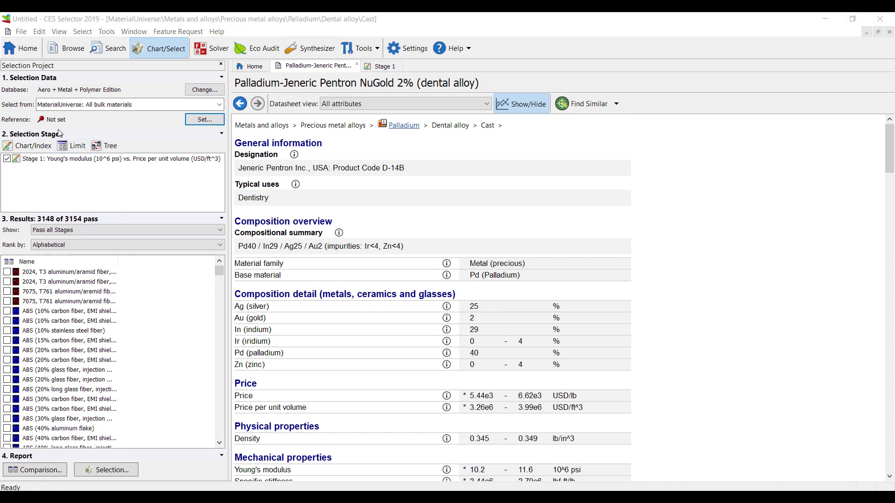
Create a Limit stage capping price per unit volume at 10 USD/ft^3
{"action": "left_click", "coordinate": [68, 147]}
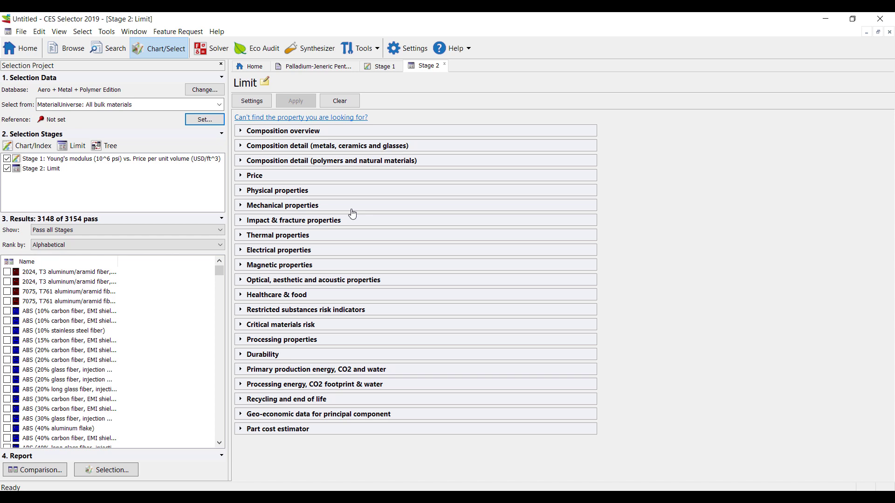
{"action": "left_click", "coordinate": [240, 176]}
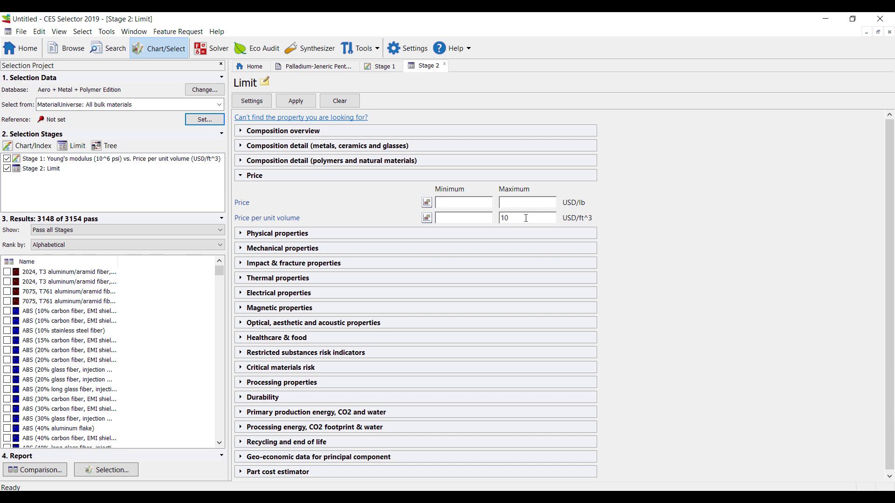
{"action": "left_click", "coordinate": [239, 249]}
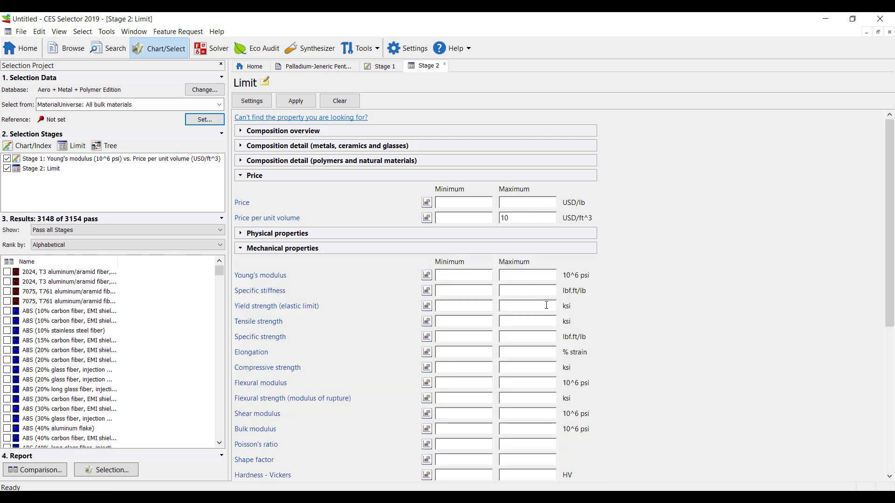
{"action": "scroll", "coordinate": [547, 305], "scroll_direction": "down", "scroll_amount": 6}
{"action": "scroll", "coordinate": [535, 321], "scroll_direction": "up", "scroll_amount": 3}
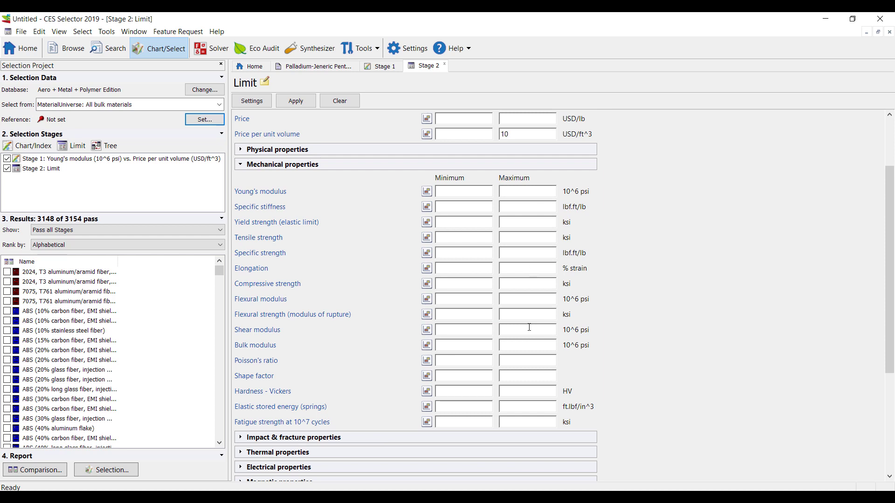
{"action": "scroll", "coordinate": [529, 327], "scroll_direction": "down", "scroll_amount": 3}
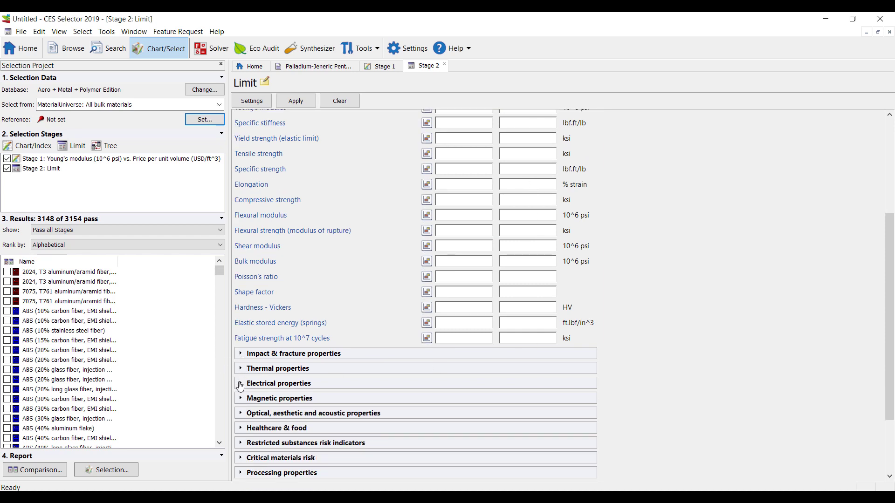
Restrict Transparency to Translucent and Transparent and apply the limits
{"action": "left_click", "coordinate": [242, 414]}
{"action": "left_click", "coordinate": [591, 371]}
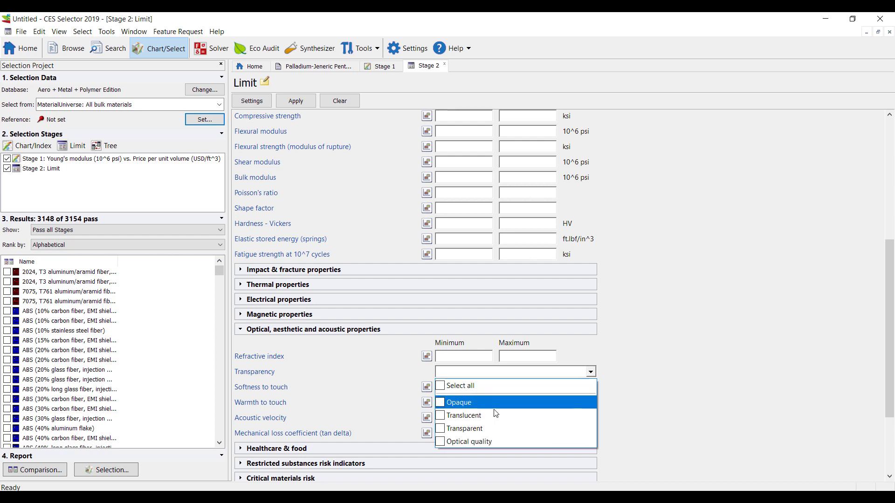
{"action": "left_click", "coordinate": [466, 415]}
{"action": "left_click", "coordinate": [467, 428]}
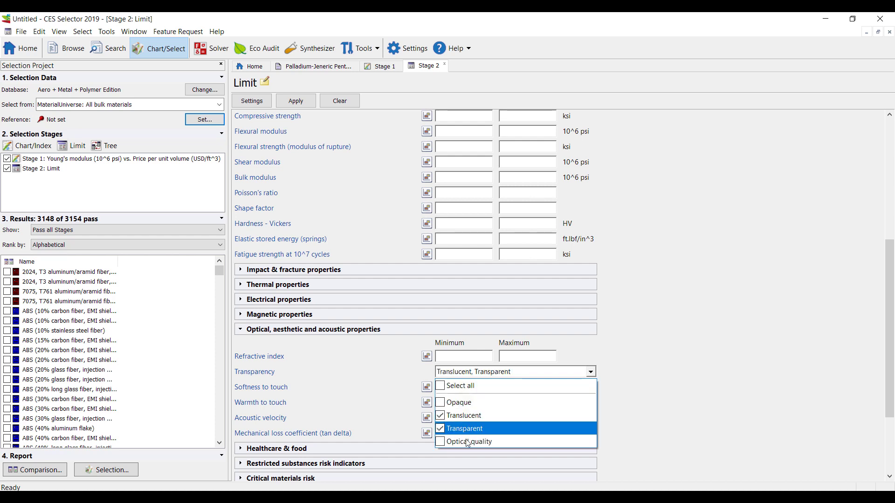
{"action": "left_click", "coordinate": [698, 409]}
{"action": "scroll", "coordinate": [634, 341], "scroll_direction": "up", "scroll_amount": 5}
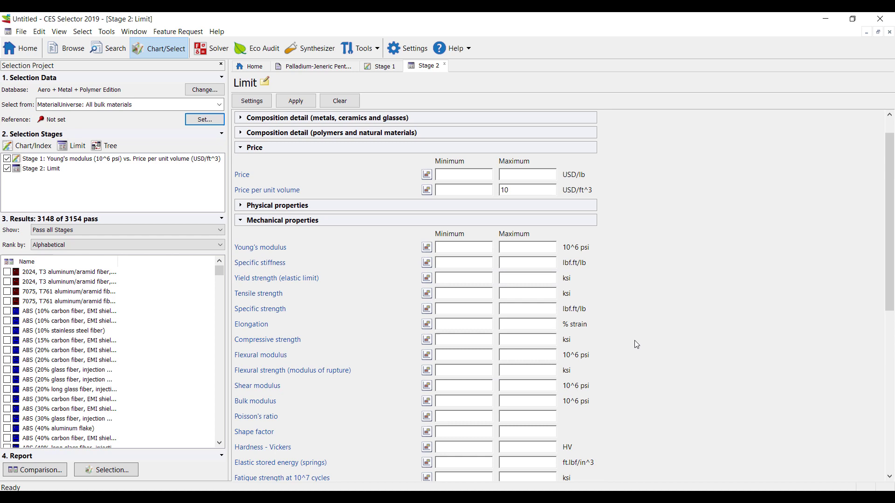
{"action": "left_click", "coordinate": [296, 101]}
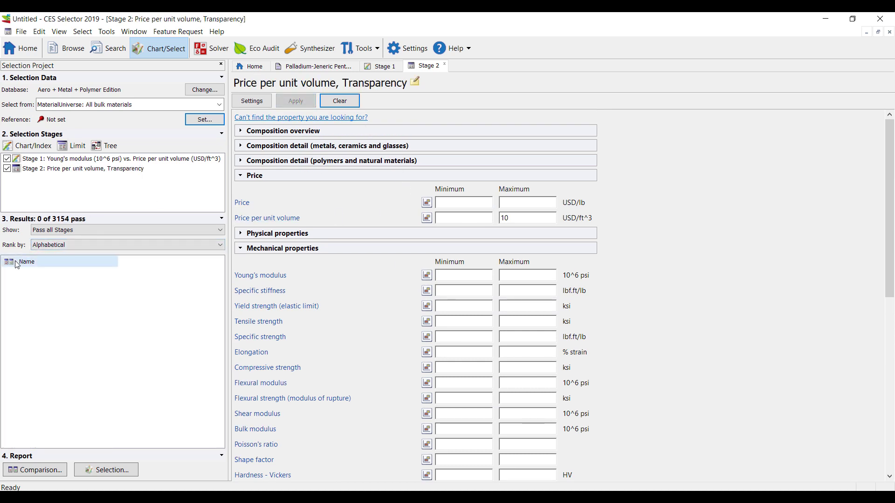
Raise the price per unit volume maximum from 10 to 100 USD/ft^3 and apply it
{"action": "left_click", "coordinate": [30, 263]}
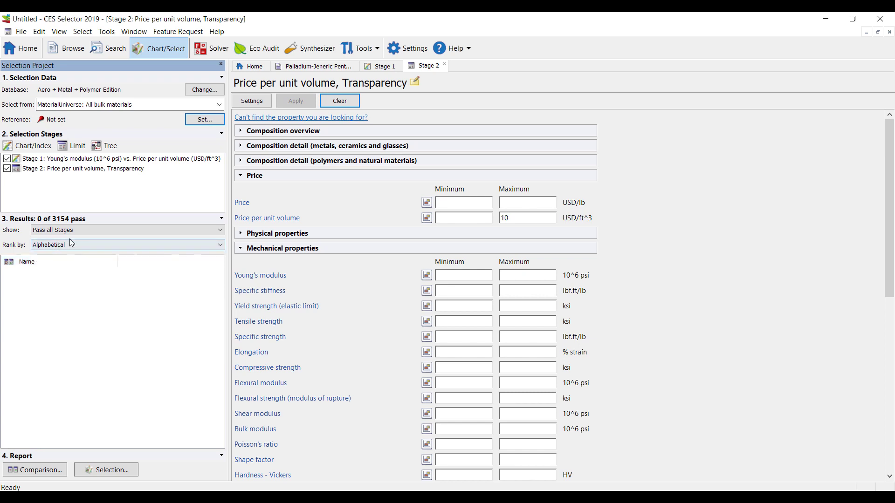
{"action": "left_click", "coordinate": [539, 223]}
{"action": "type", "text": "0"}
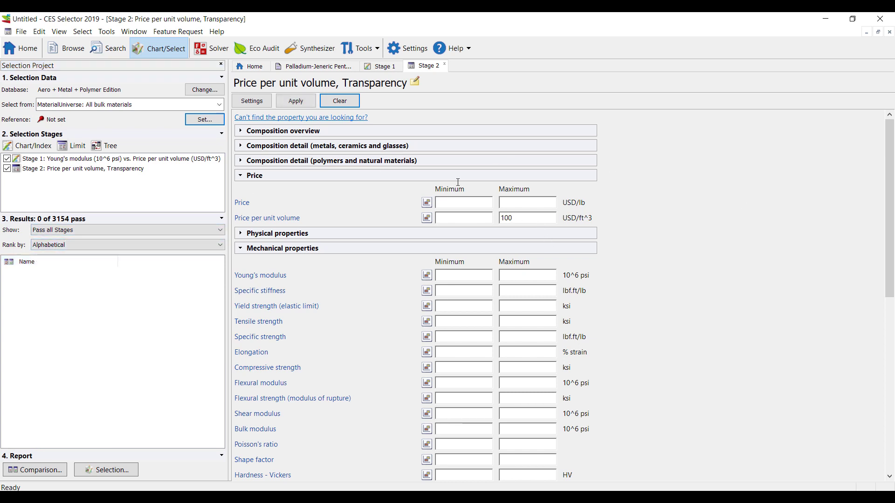
{"action": "left_click", "coordinate": [296, 101]}
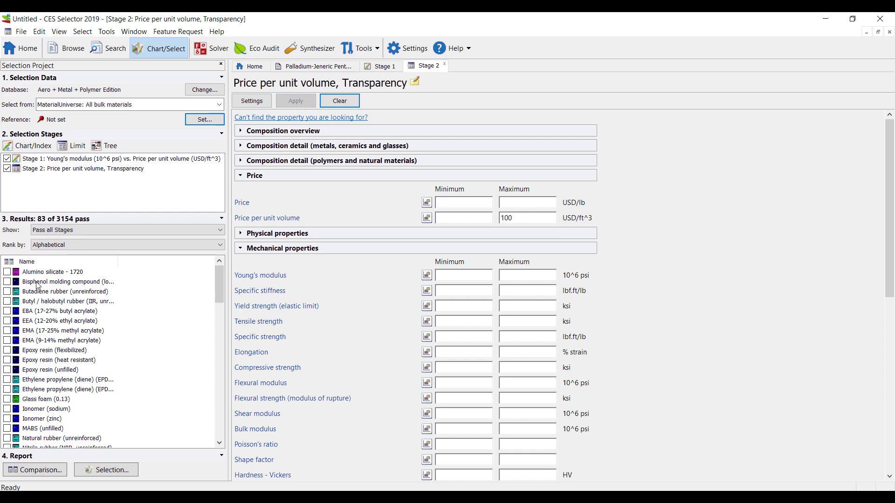
{"action": "scroll", "coordinate": [61, 321], "scroll_direction": "down", "scroll_amount": 15}
{"action": "scroll", "coordinate": [61, 320], "scroll_direction": "up", "scroll_amount": 10}
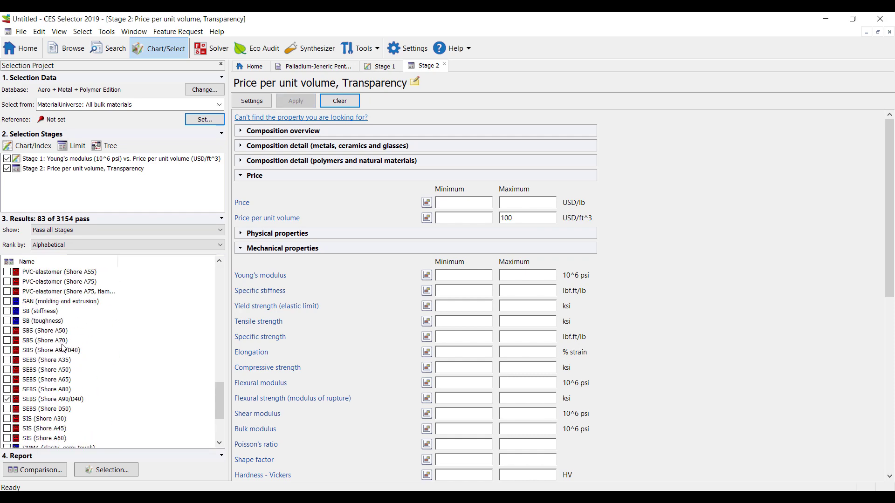
{"action": "scroll", "coordinate": [64, 348], "scroll_direction": "up", "scroll_amount": 4}
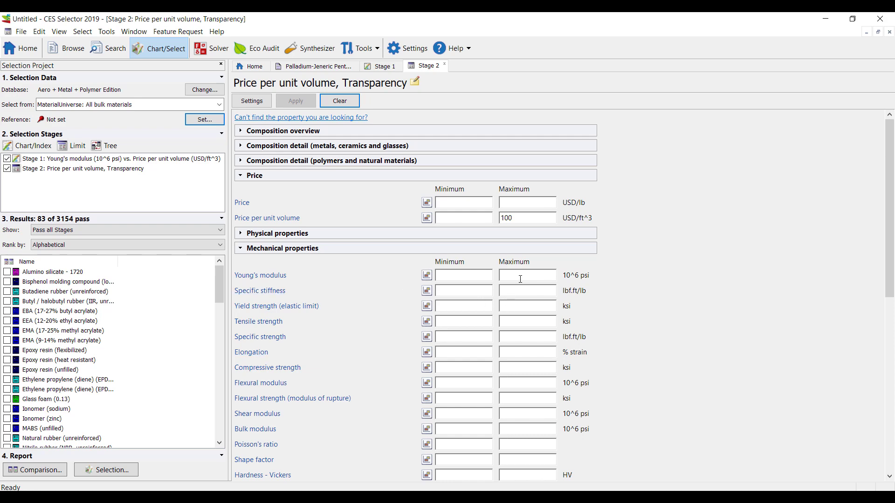
{"action": "scroll", "coordinate": [521, 279], "scroll_direction": "down", "scroll_amount": 12}
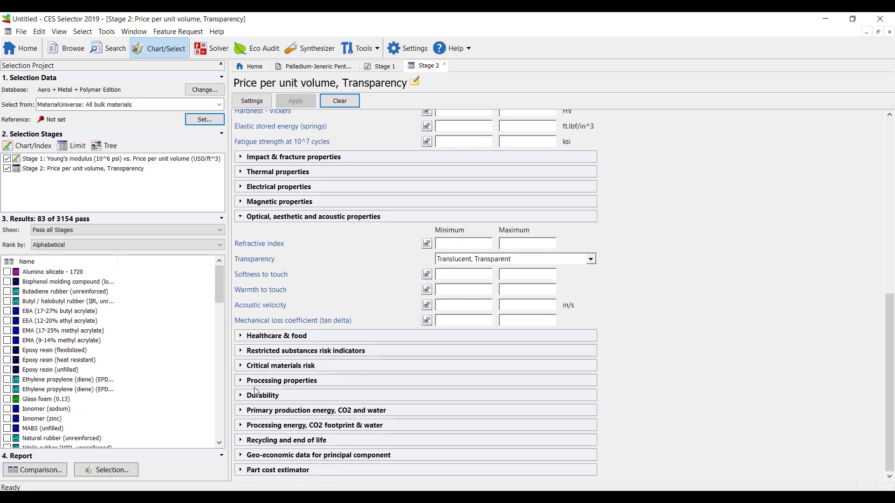
Expand the processing energy, CO2 and water limits after briefly viewing the Recycling limits
{"action": "left_click", "coordinate": [240, 441]}
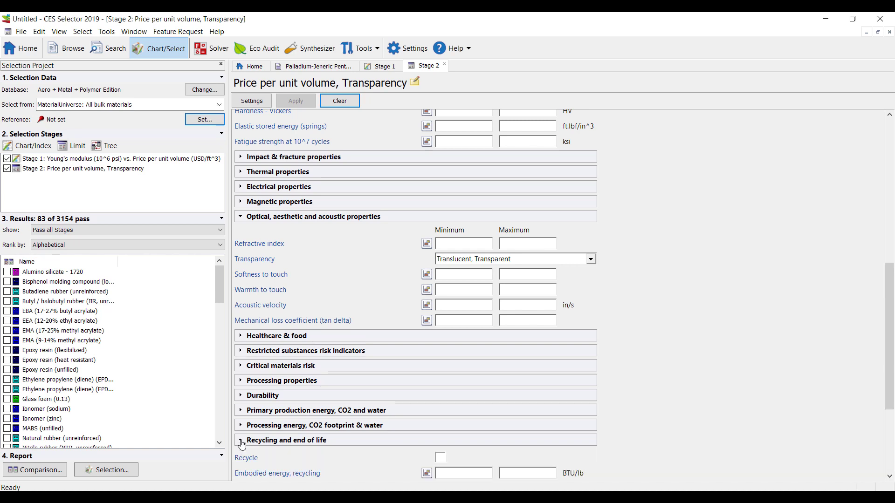
{"action": "left_click", "coordinate": [241, 442]}
{"action": "left_click", "coordinate": [242, 426]}
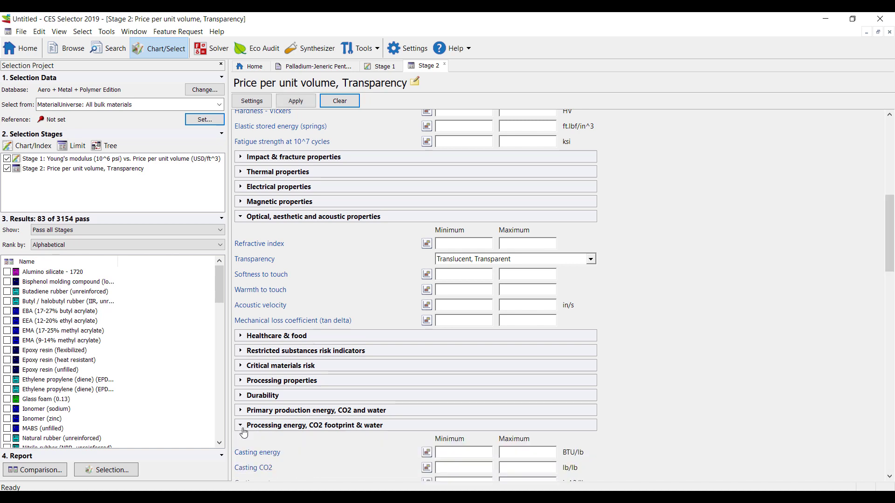
{"action": "scroll", "coordinate": [365, 425], "scroll_direction": "down", "scroll_amount": 3}
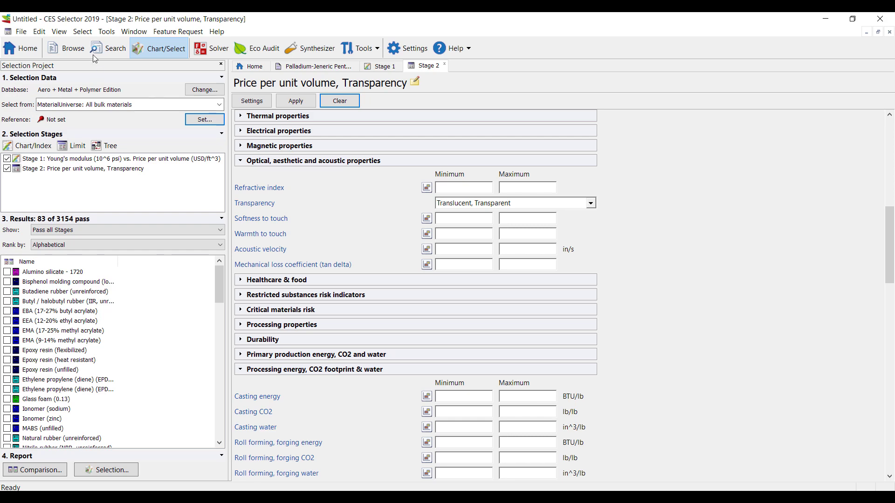
Switch to Browse mode, keeping MaterialUniverse as the selected table
{"action": "left_click", "coordinate": [68, 48]}
{"action": "scroll", "coordinate": [134, 186], "scroll_direction": "down", "scroll_amount": 20}
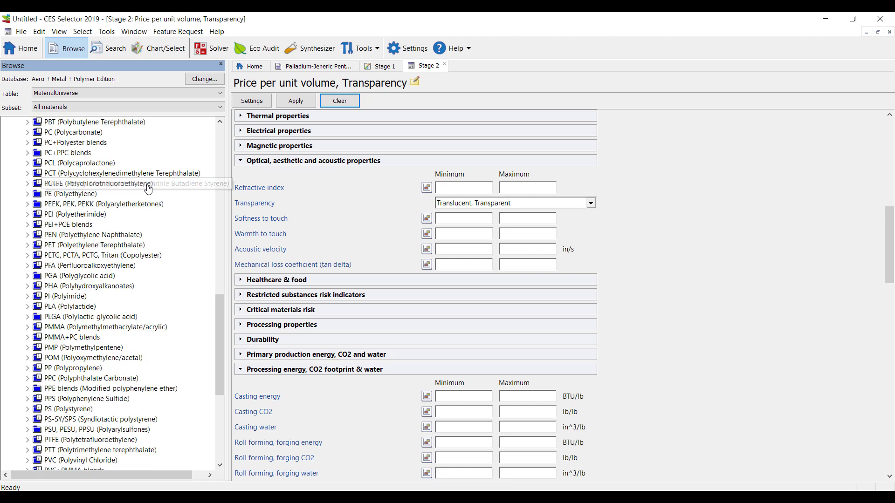
{"action": "left_click", "coordinate": [221, 93]}
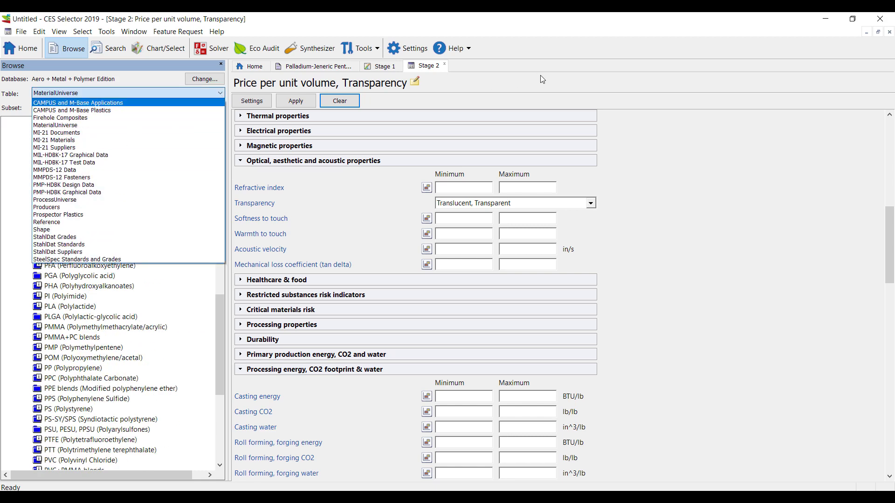
{"action": "left_click", "coordinate": [552, 77]}
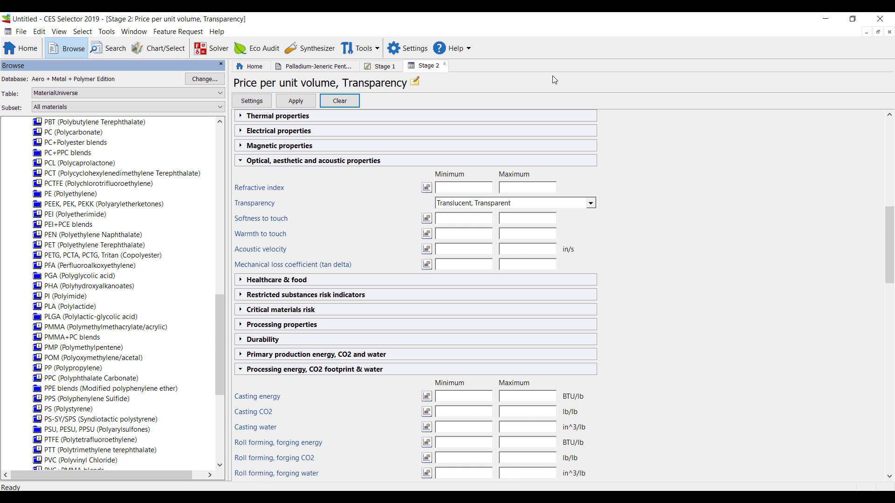